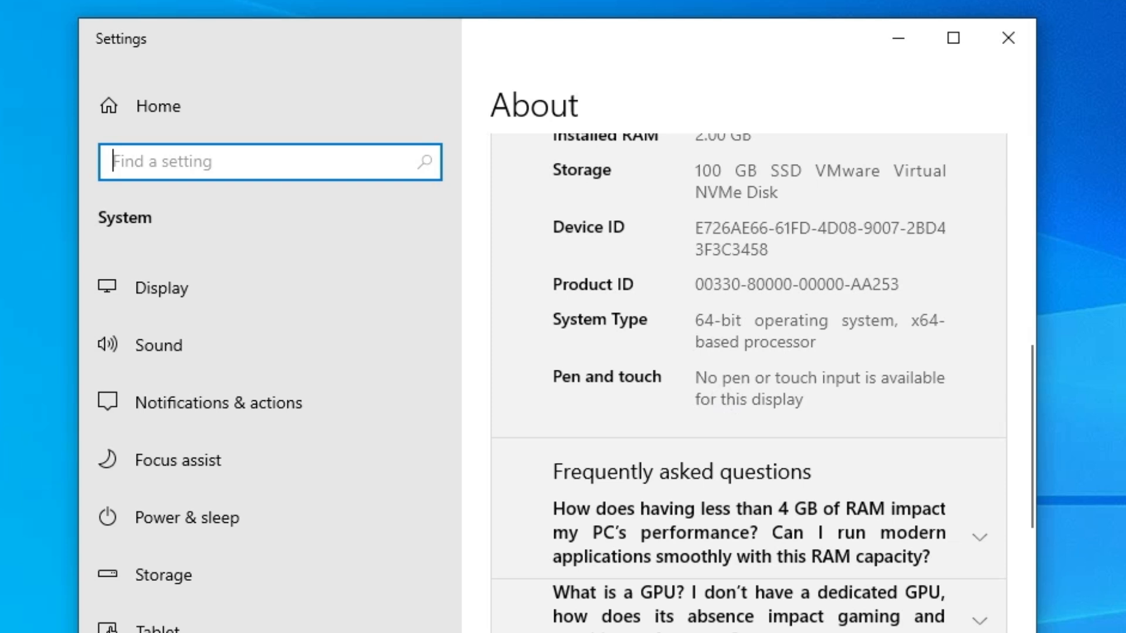
Close the system information and review the Google Drive and Mega driver links in the Konica Minolta PagePro C35 printer driver note
click(1006, 32)
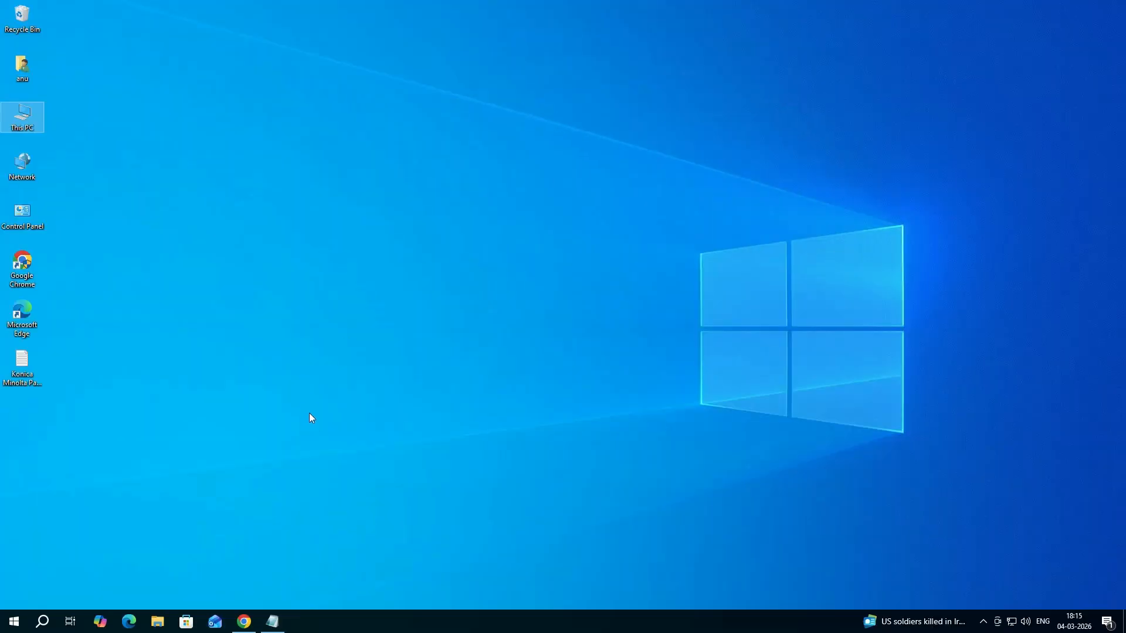
click(273, 622)
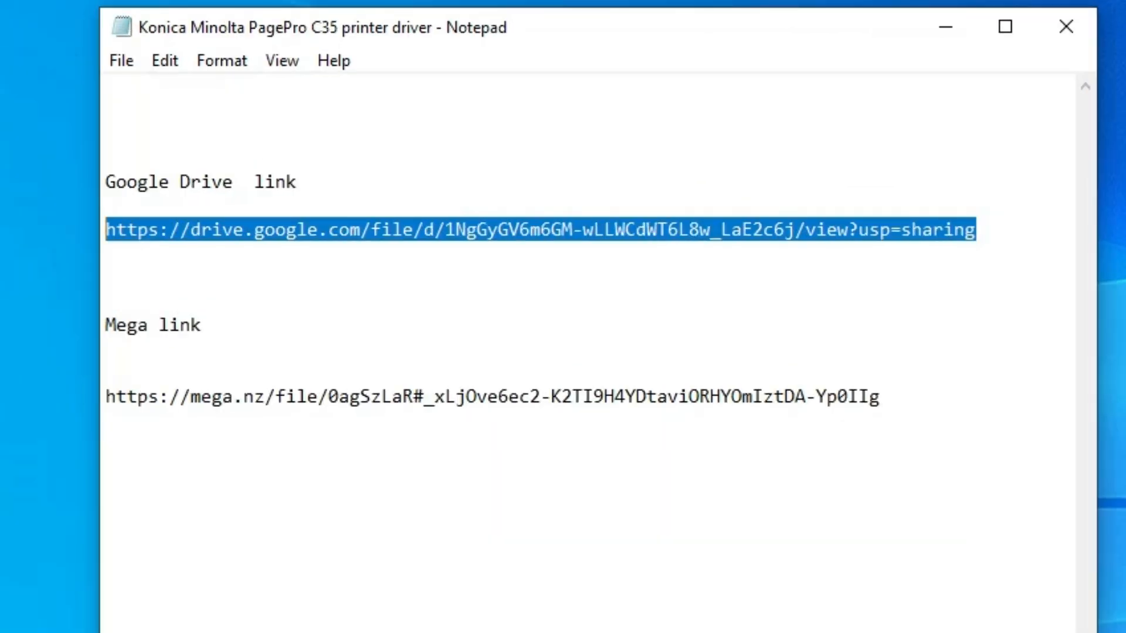
click(562, 397)
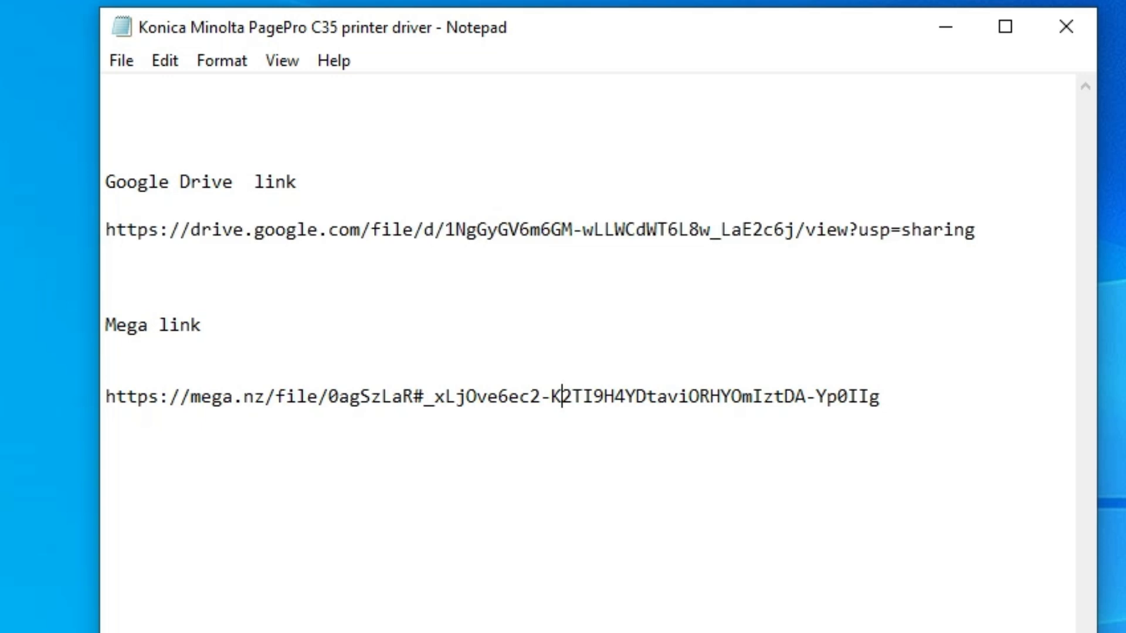
drag(126, 397, 795, 396)
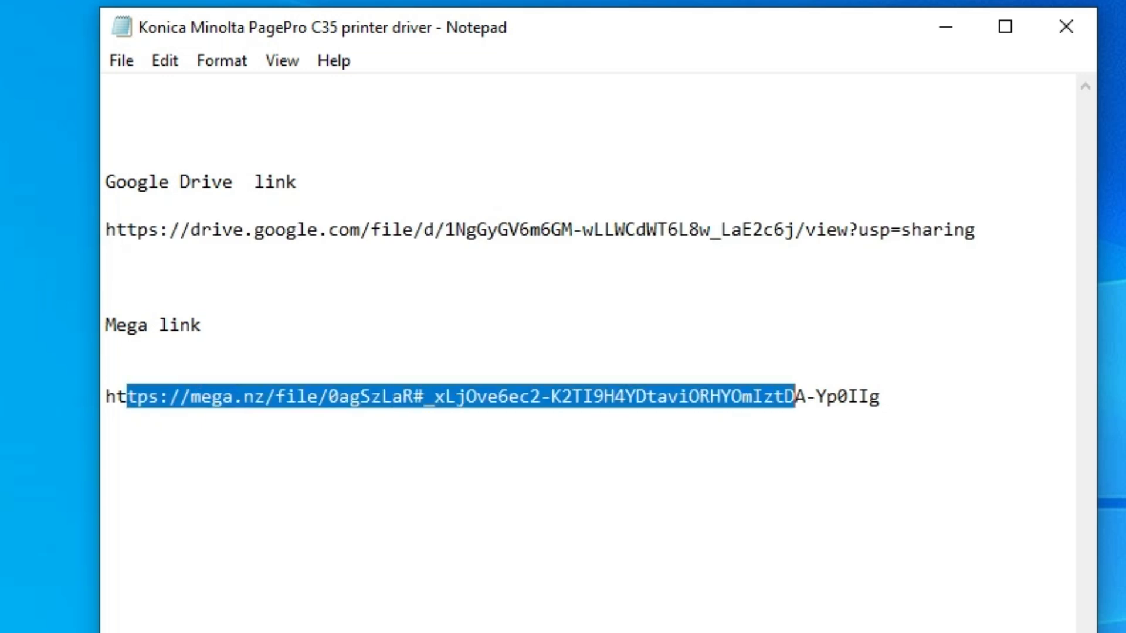
drag(976, 230, 68, 226)
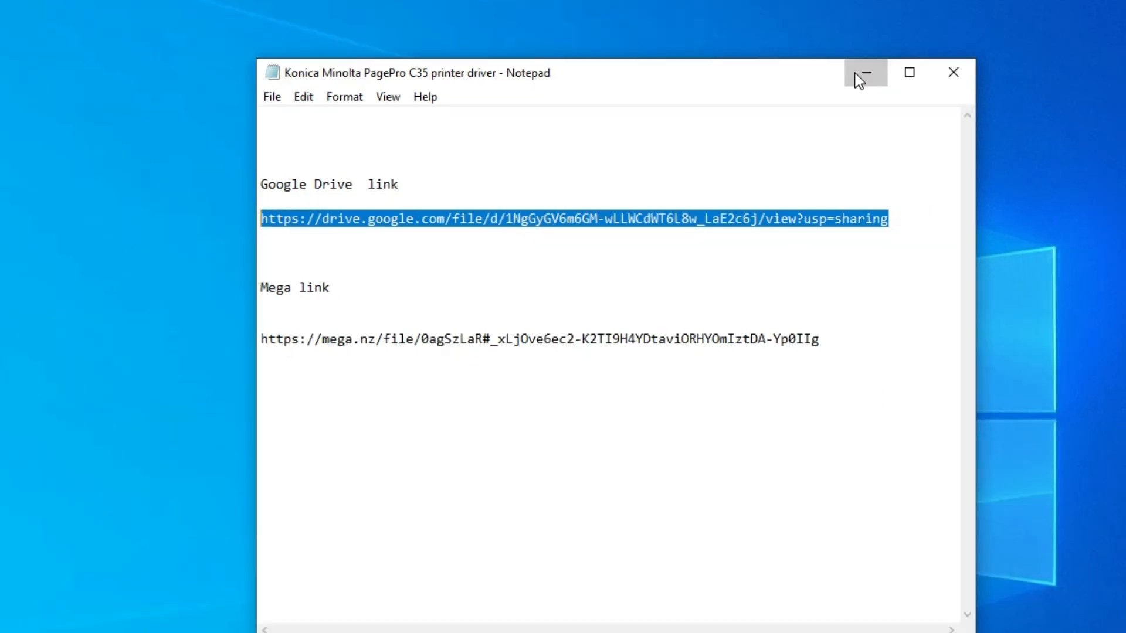
click(945, 27)
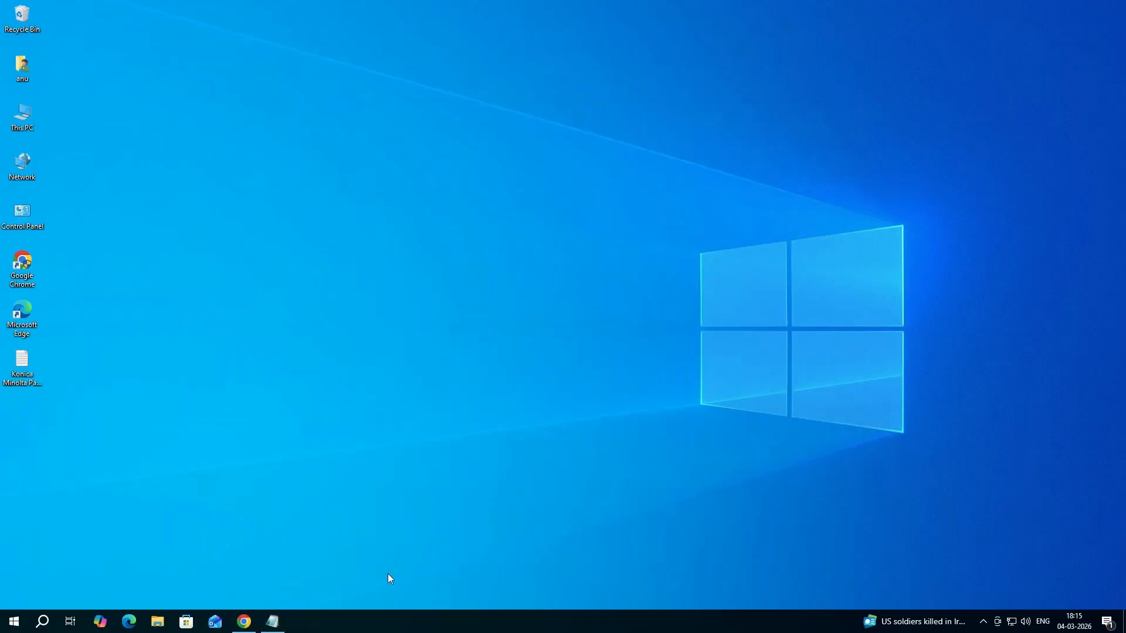
Switch to Chrome and download Konika C35 Windows PCL v1.3.1.0.zip from its Google Drive page
click(247, 621)
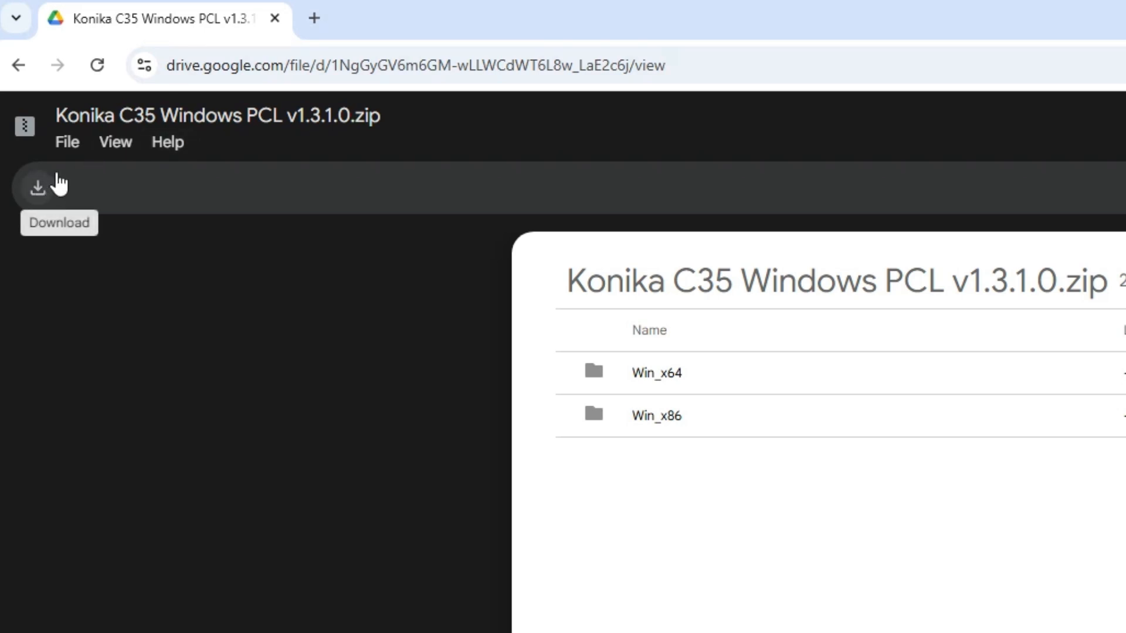
click(68, 152)
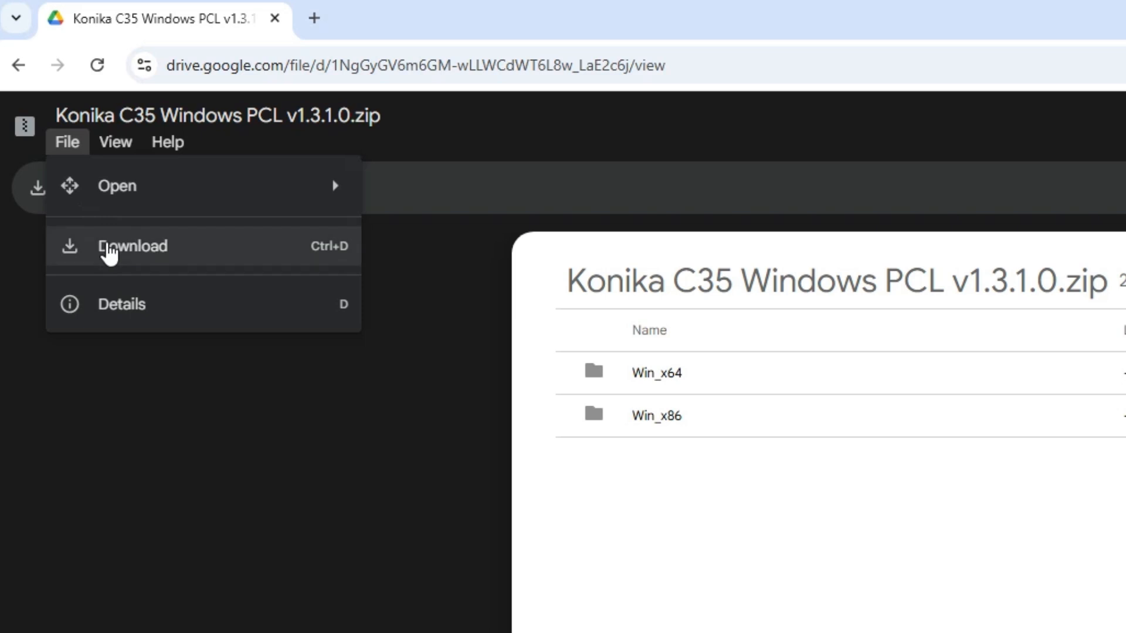
click(109, 249)
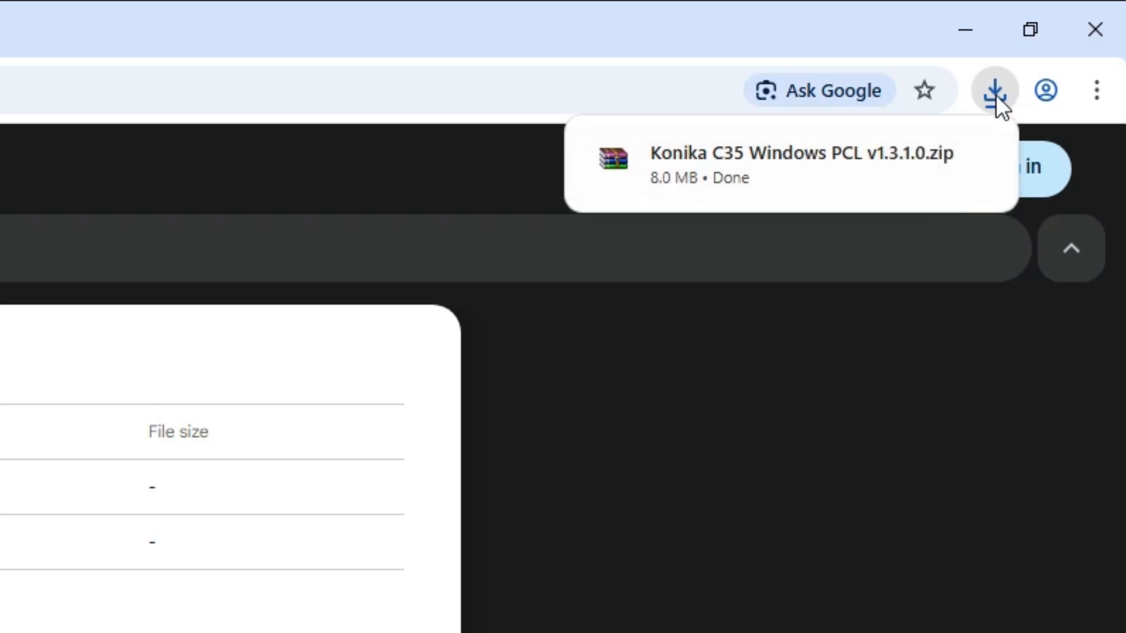
Show the downloaded archive in its folder, move it to the desktop beside the driver text file, and close the Downloads folder
click(918, 158)
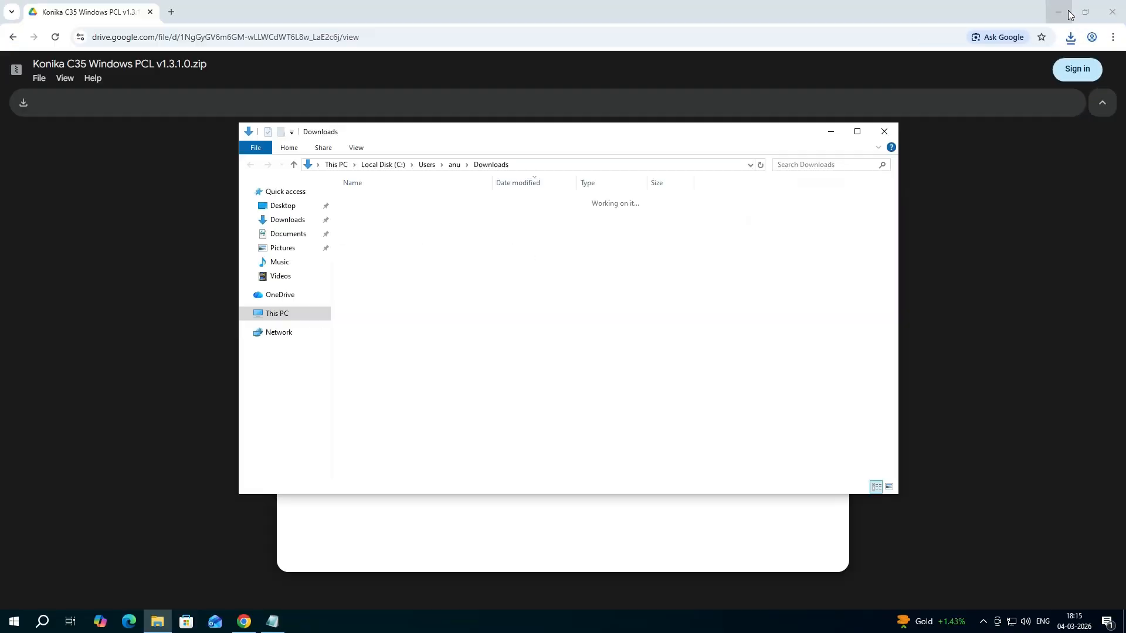
click(1059, 12)
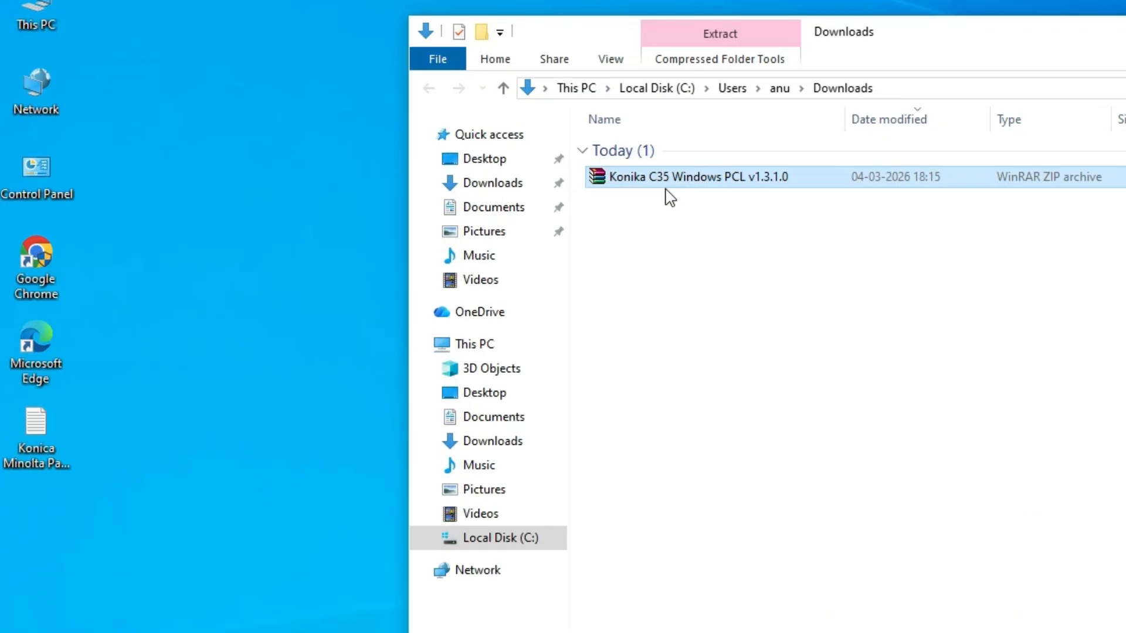
drag(674, 176, 275, 290)
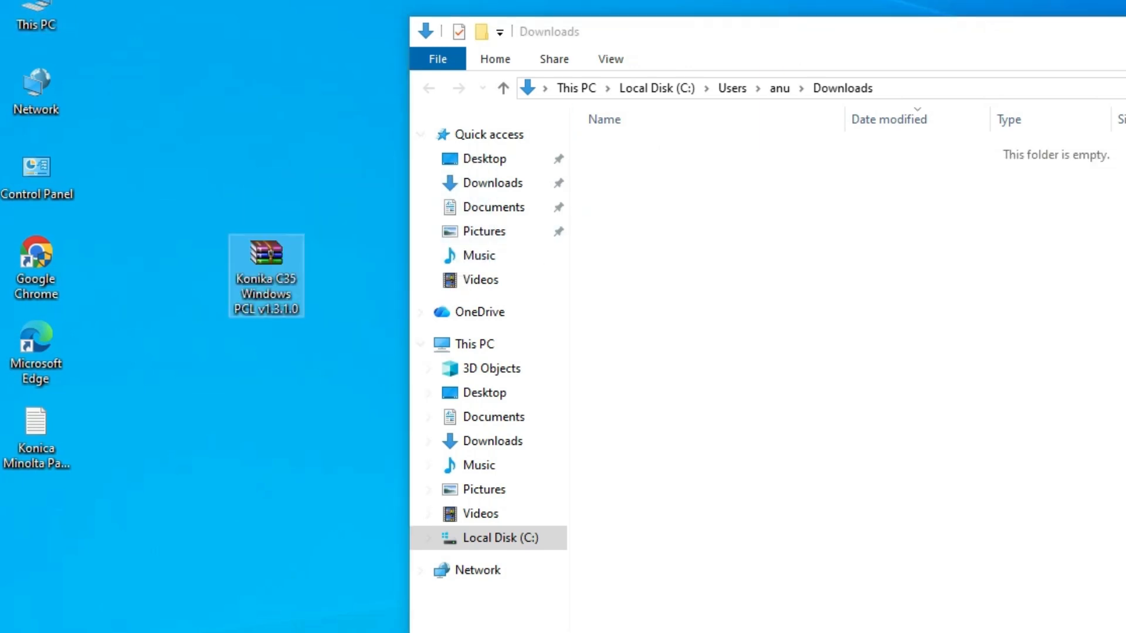
key(alt+F4)
drag(268, 252, 114, 423)
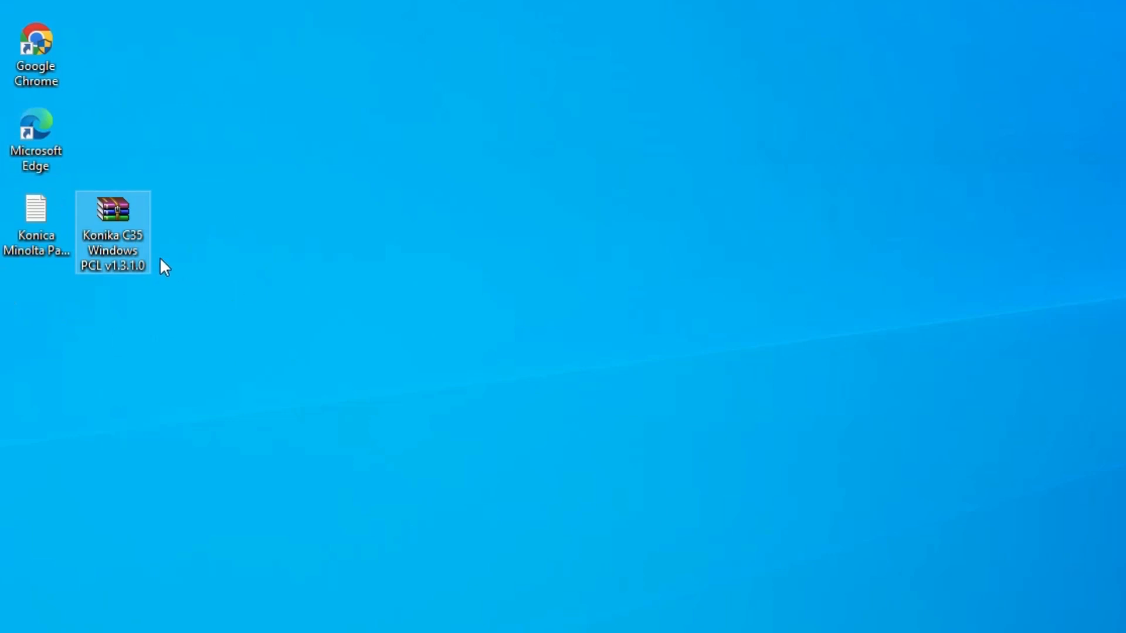
Extract the archive to a Konika C35 Windows PCL v1.3.1.0 folder on the desktop and check the extracted folder's contents
right_click(119, 228)
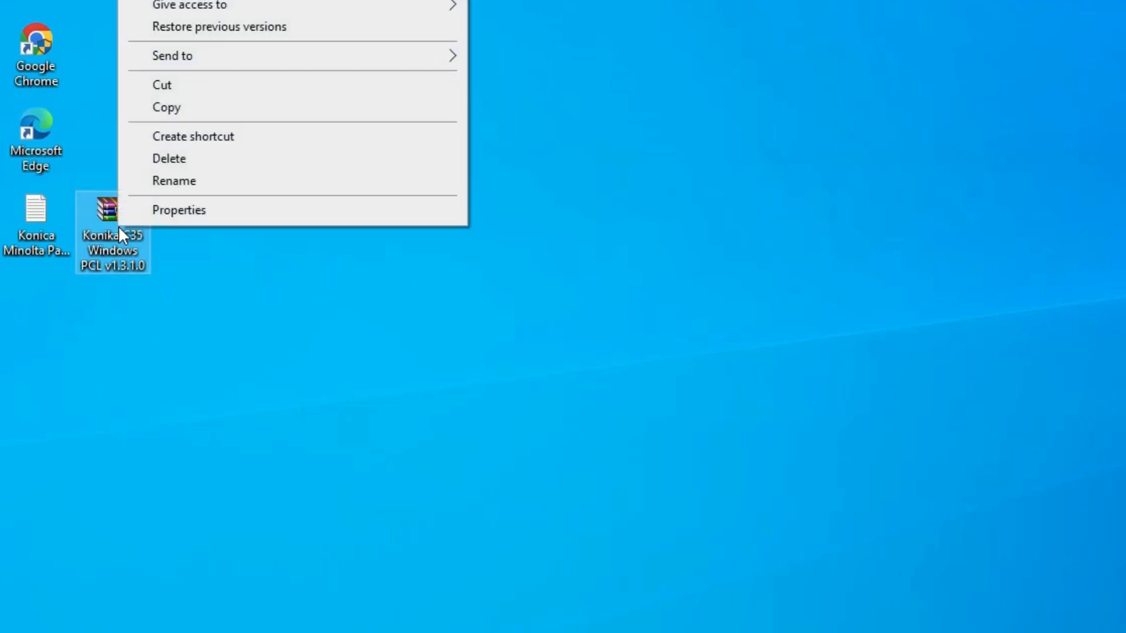
click(190, 109)
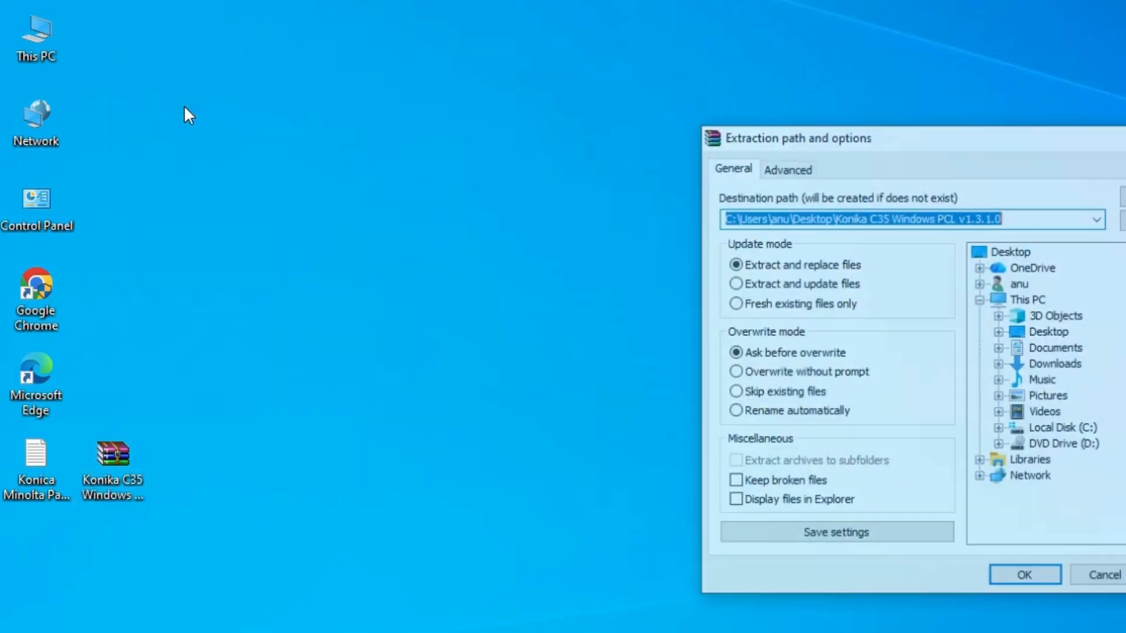
click(620, 583)
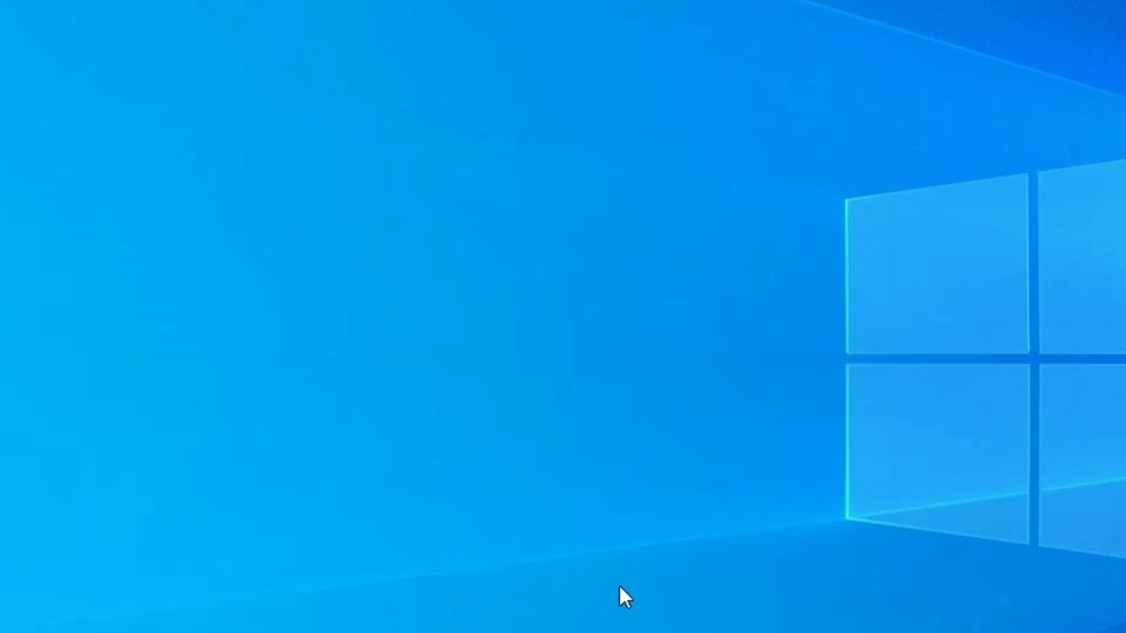
drag(48, 382, 154, 380)
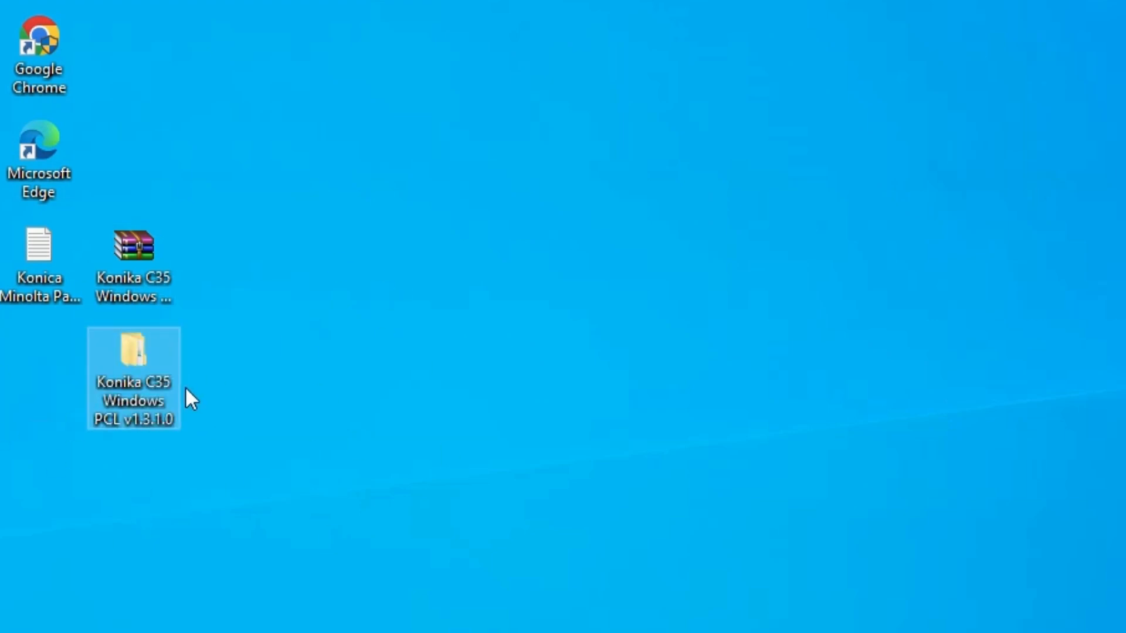
double_click(146, 368)
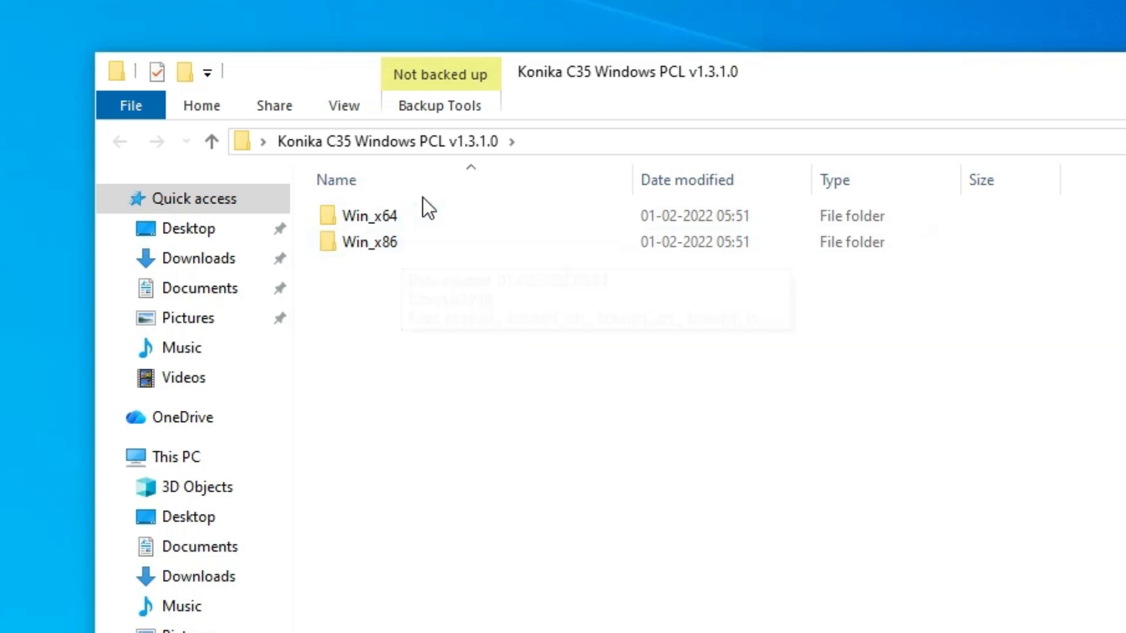
click(446, 216)
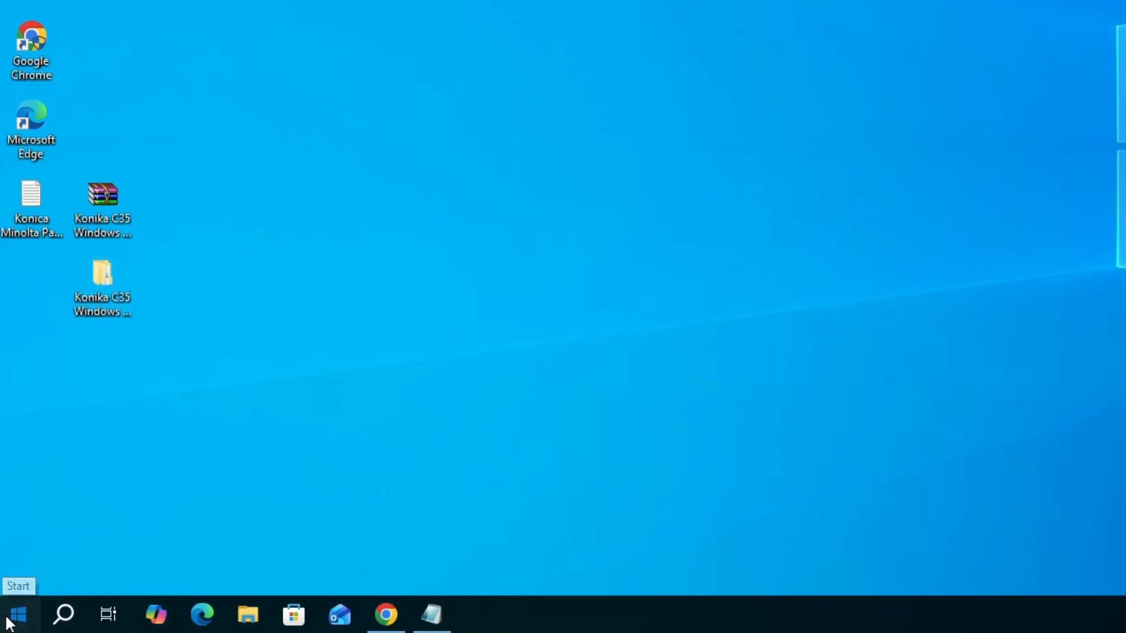
Find and open the Printers & scanners system settings
click(8, 622)
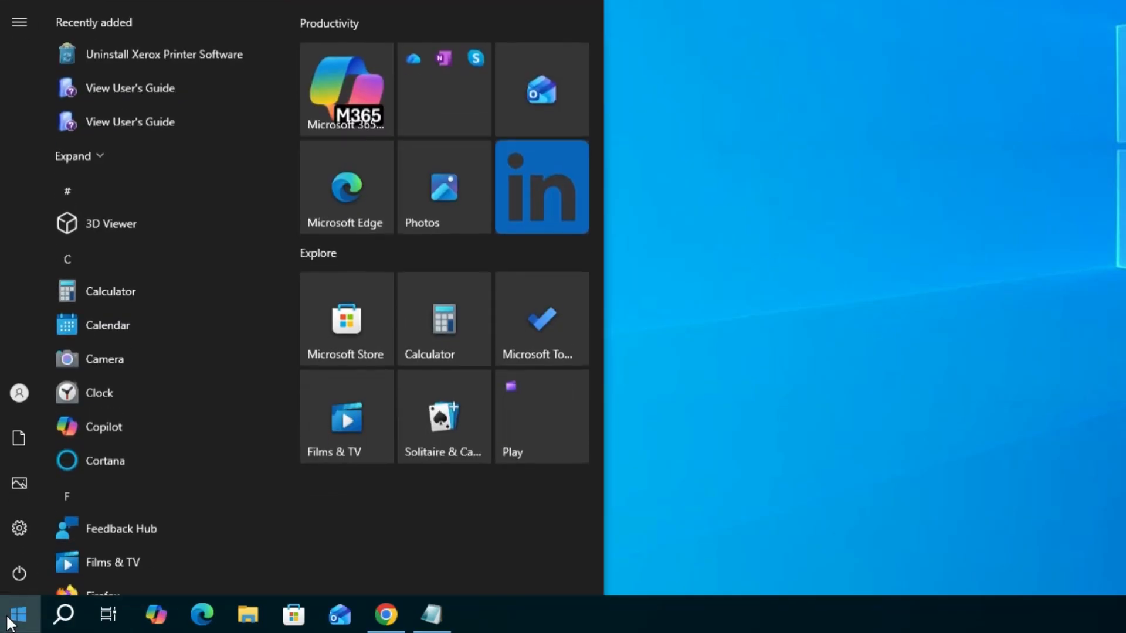
text(pr)
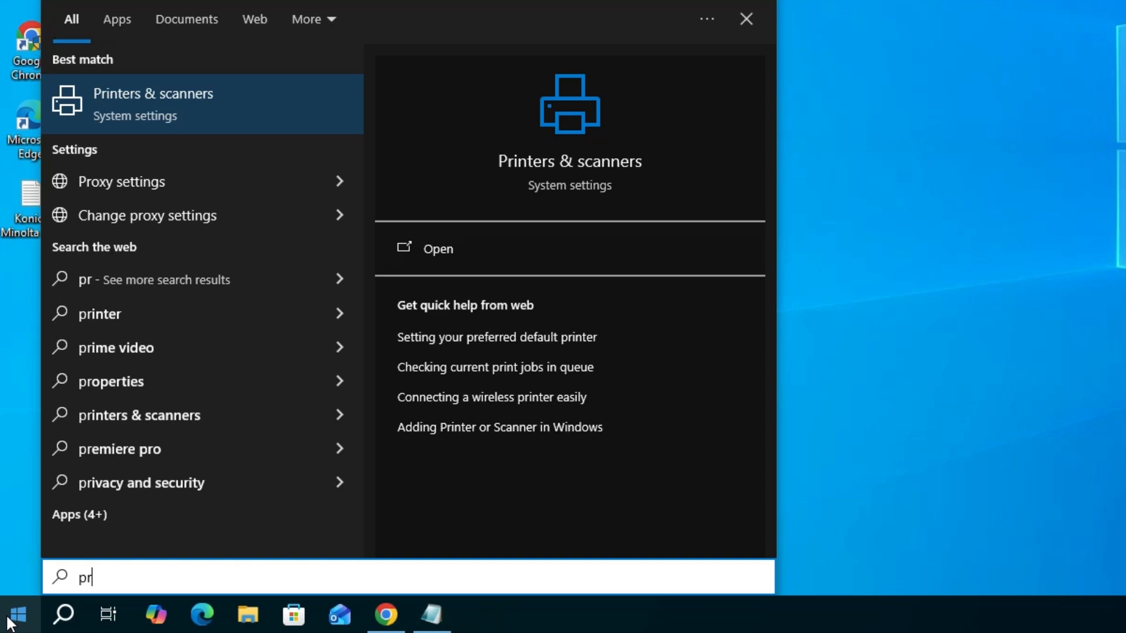
click(195, 115)
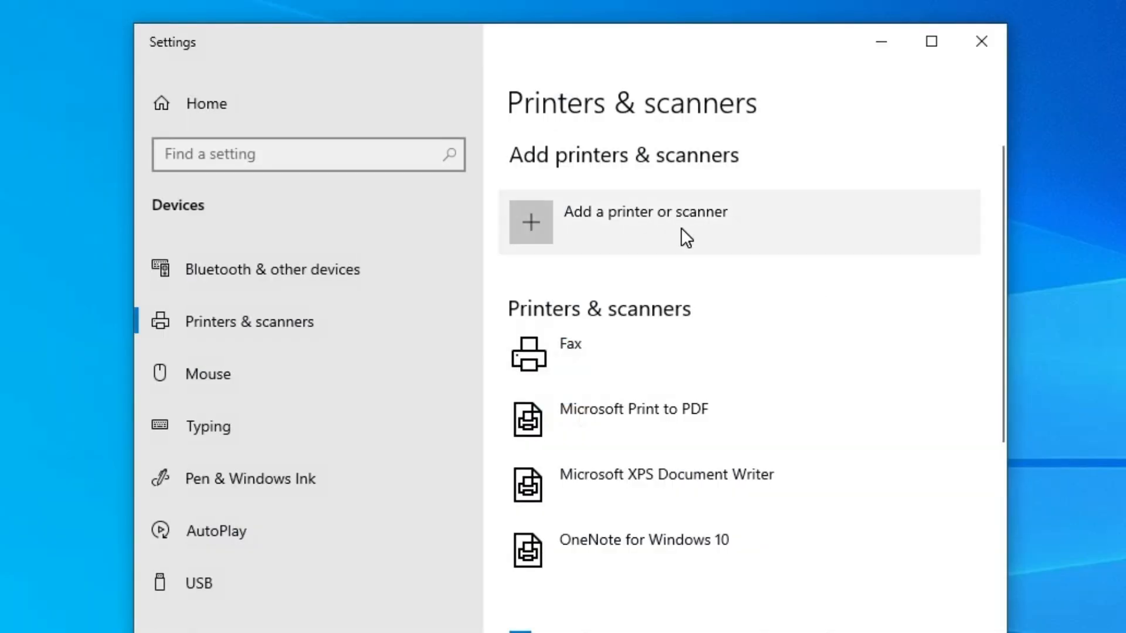
Start adding an unlisted printer, allow the printing settings change, and choose a local or network printer with manual settings
click(681, 227)
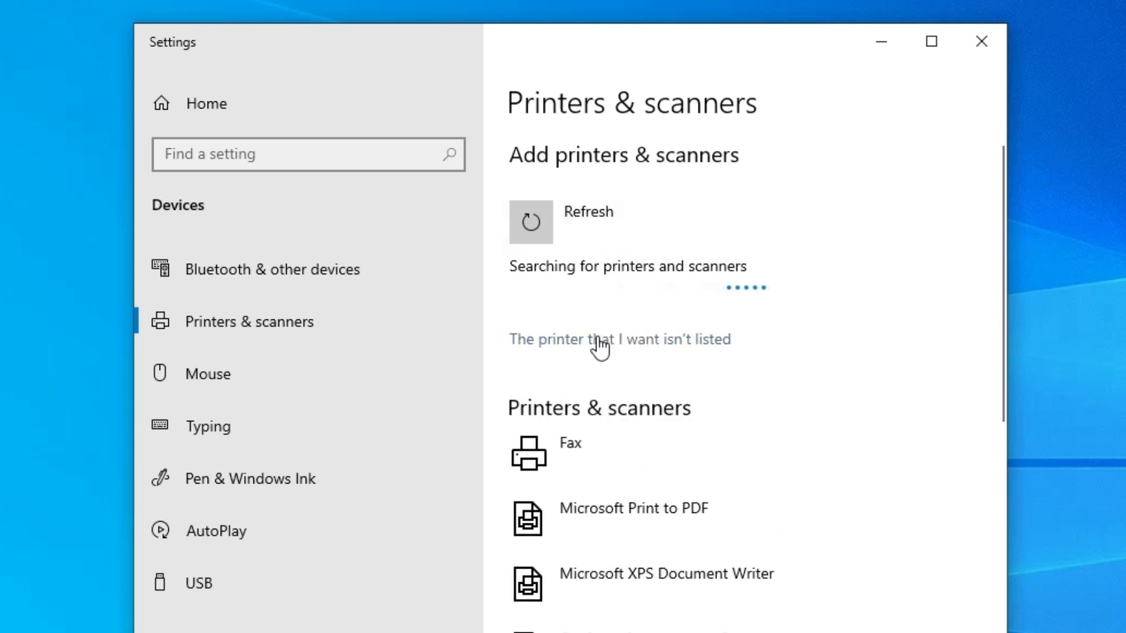
click(667, 340)
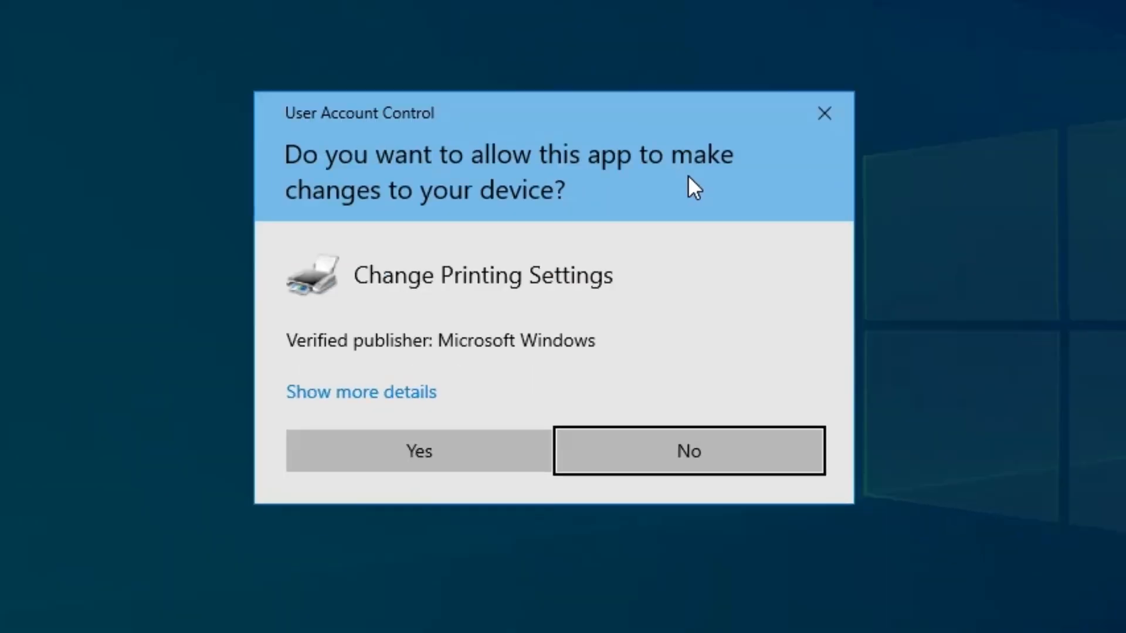
click(366, 452)
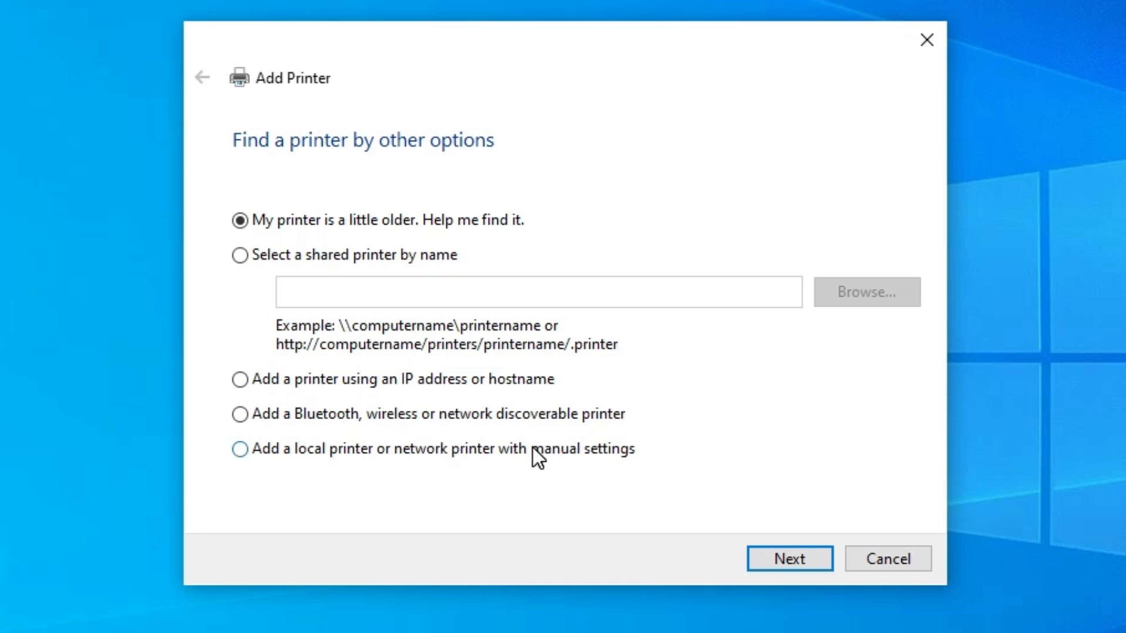
click(580, 451)
click(808, 559)
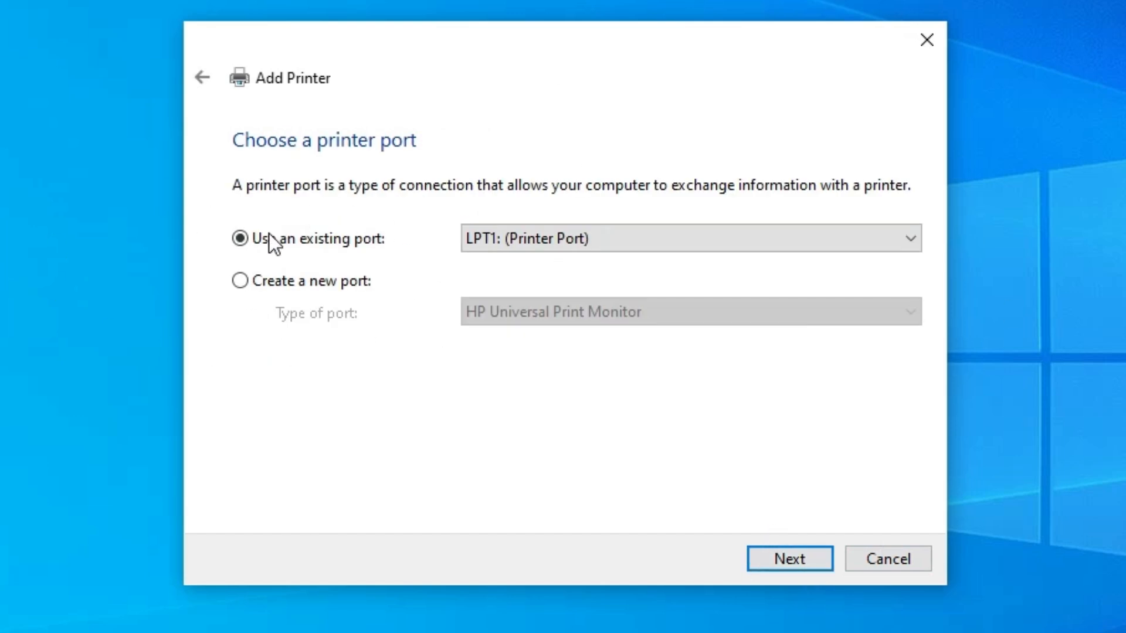
Use the existing port USB_001 (Local Port) for the new printer and proceed to the driver choice
click(659, 238)
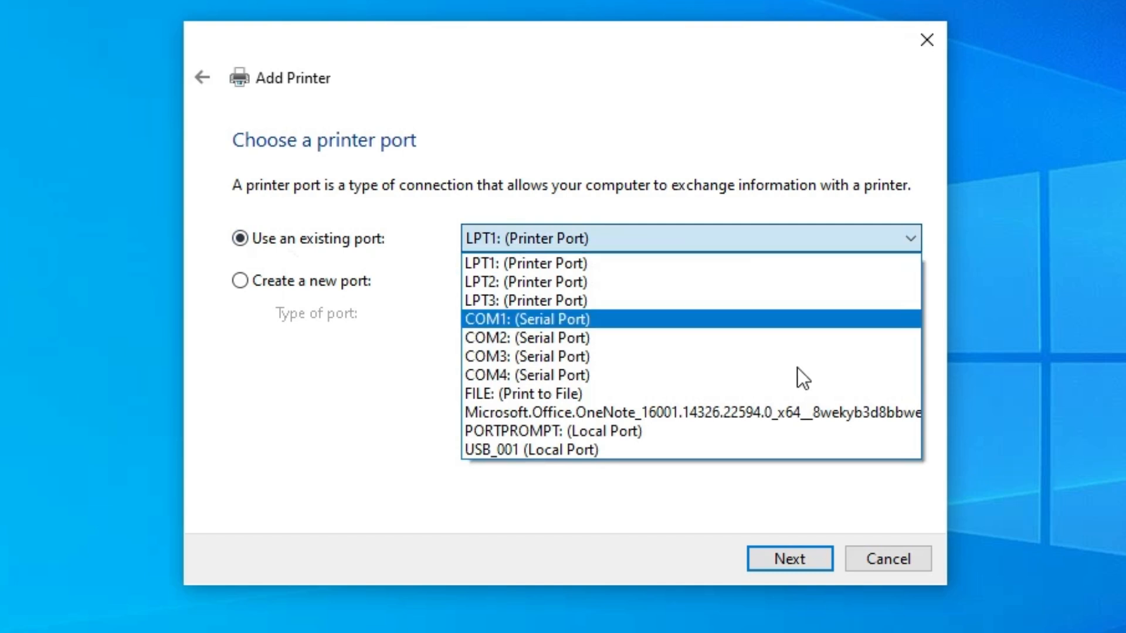
click(631, 455)
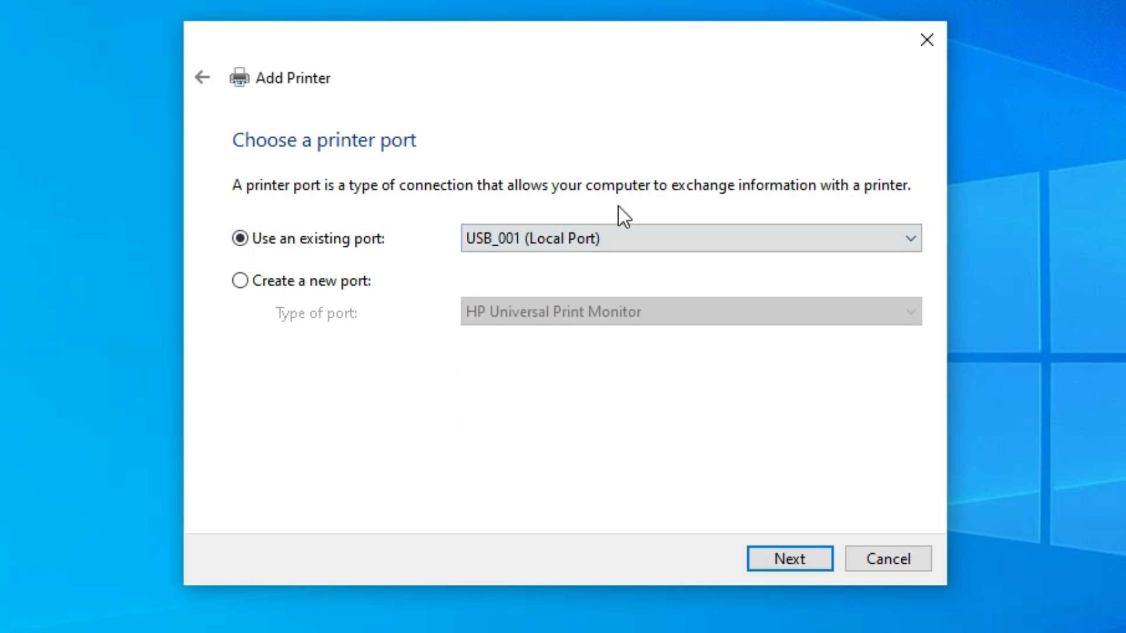
click(608, 238)
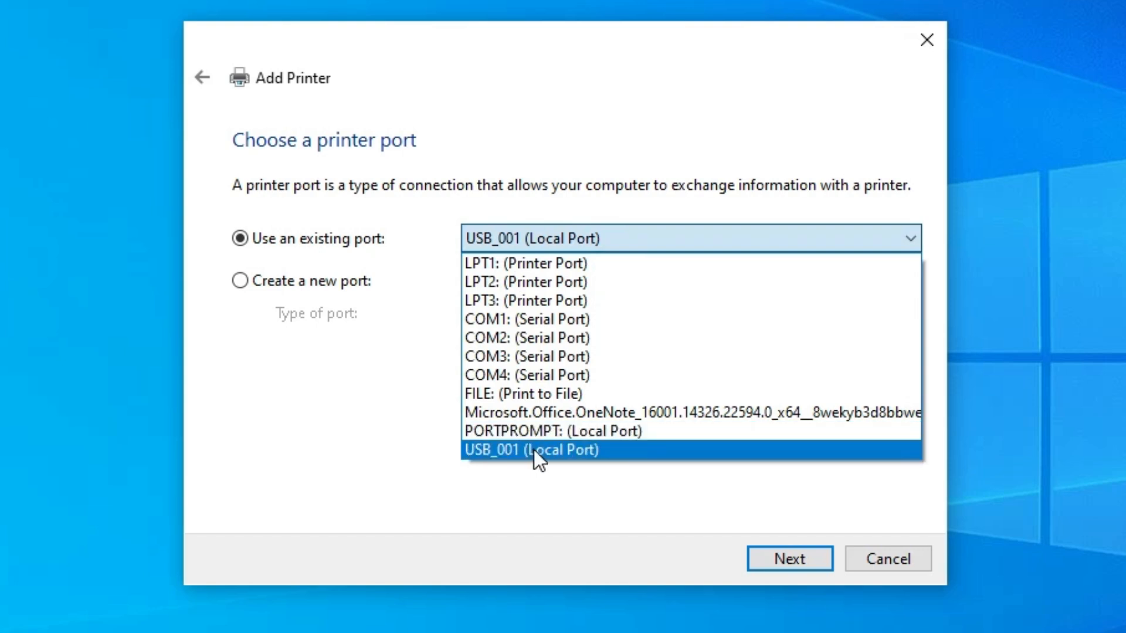
click(566, 450)
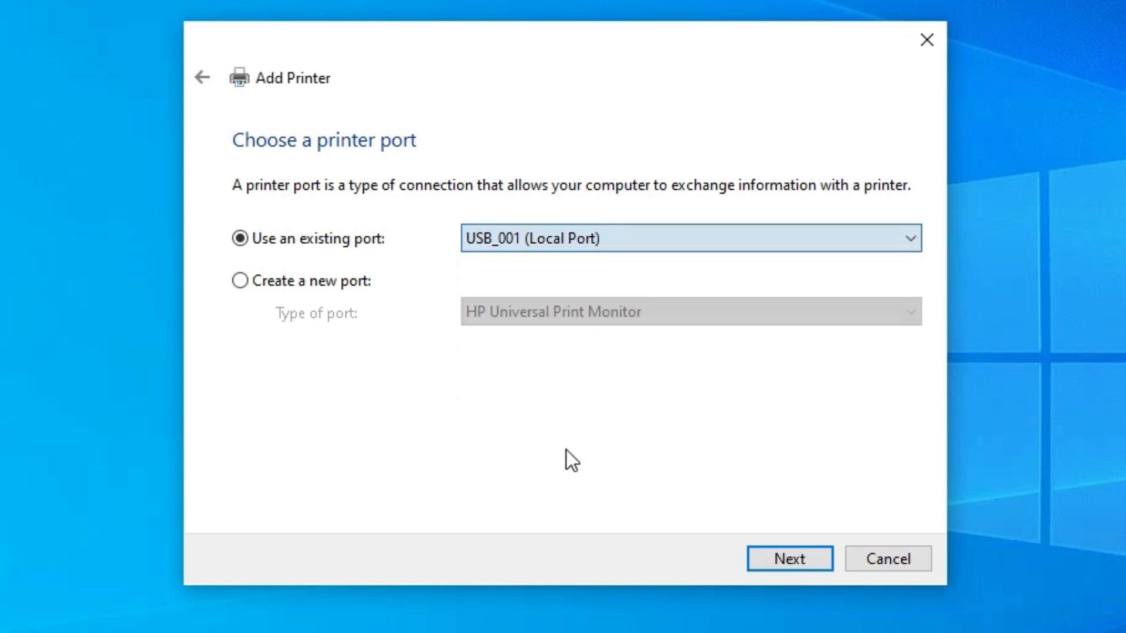
click(774, 555)
Choose to install the driver from disk and browse to the Konika C35 Windows PCL v1.3.1.0 folder on the desktop
click(787, 463)
click(760, 428)
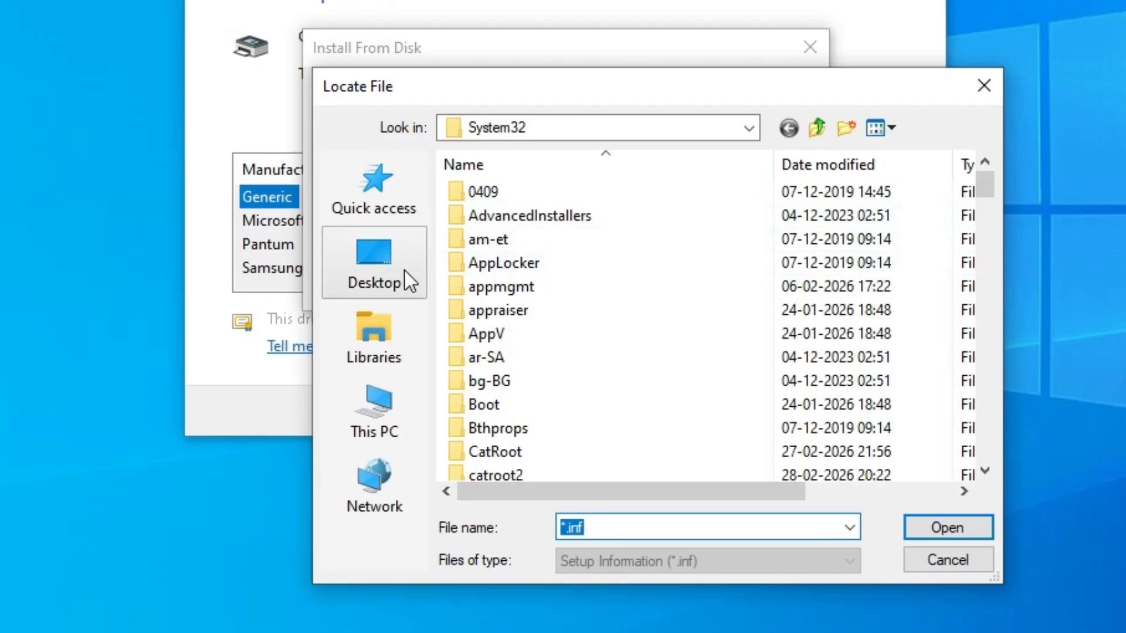
click(404, 273)
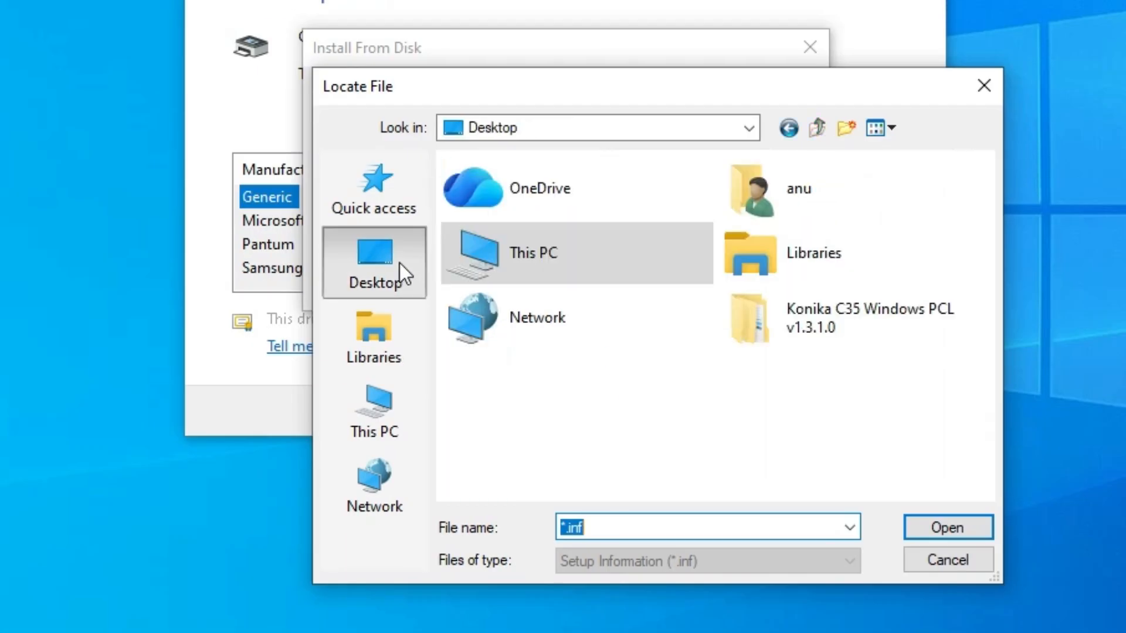
click(904, 321)
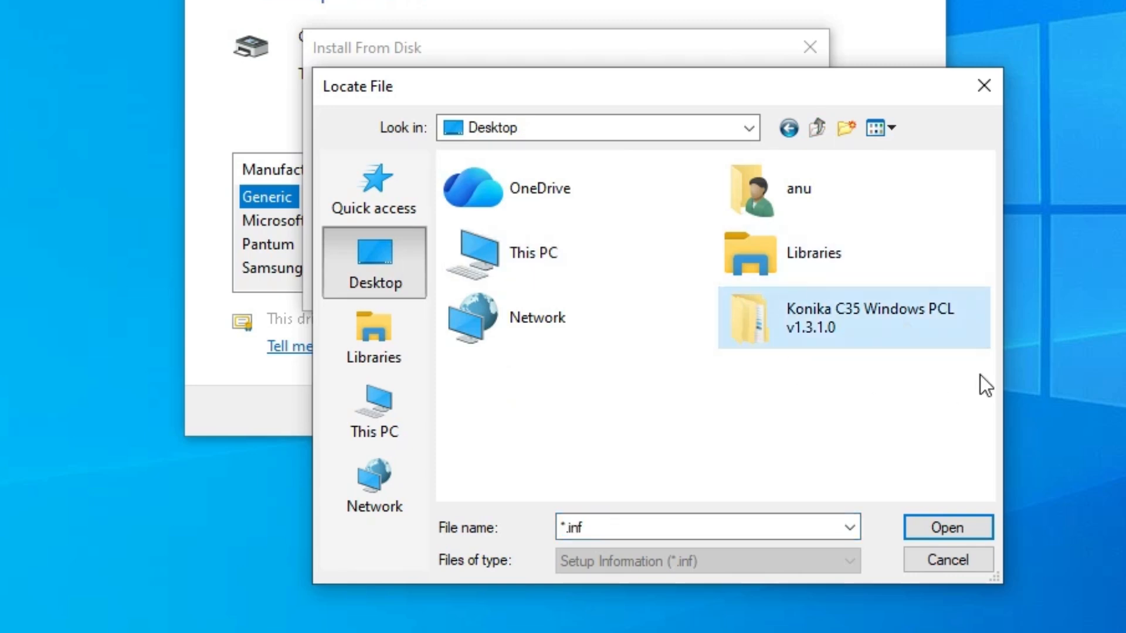
double_click(845, 308)
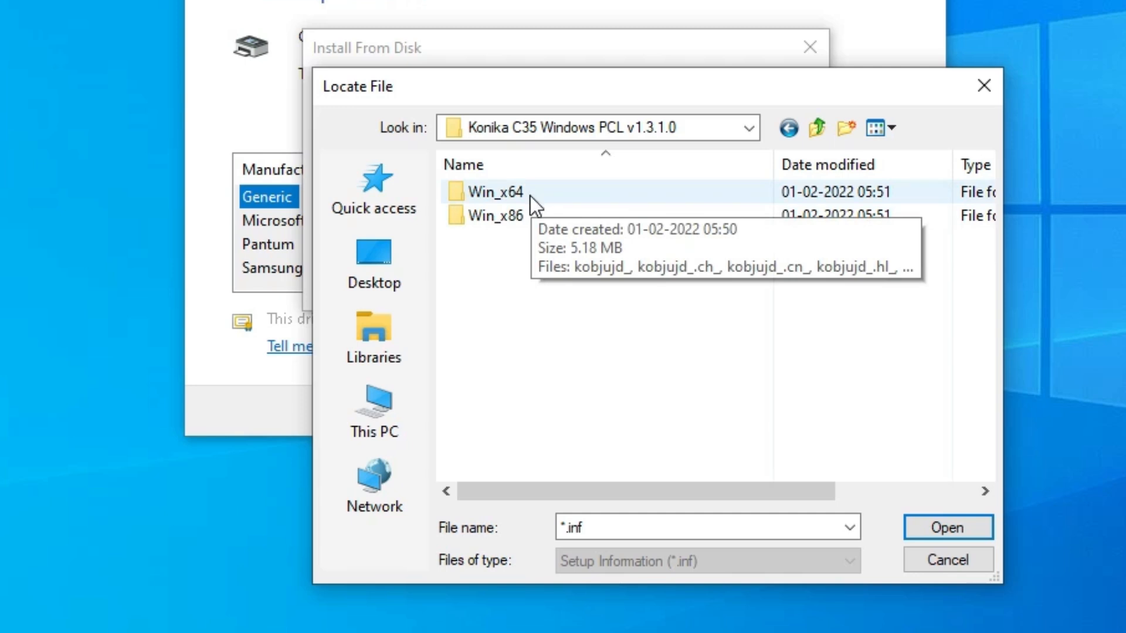
Open the KOBJUJD_ setup information file from the Win_x64 folder as the driver source
click(505, 225)
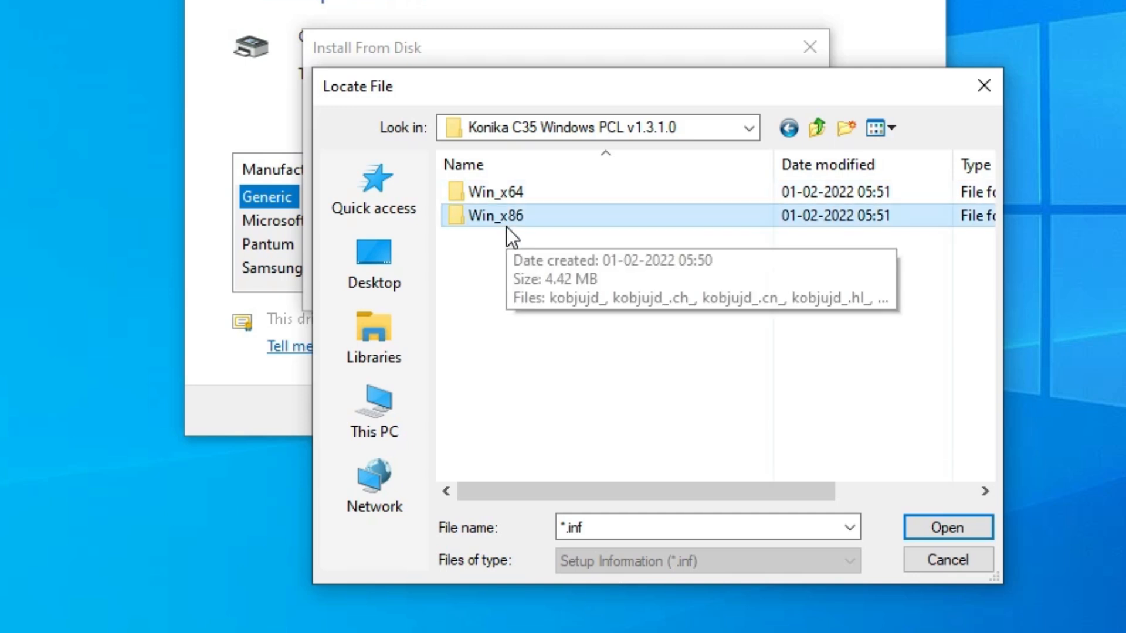
click(543, 190)
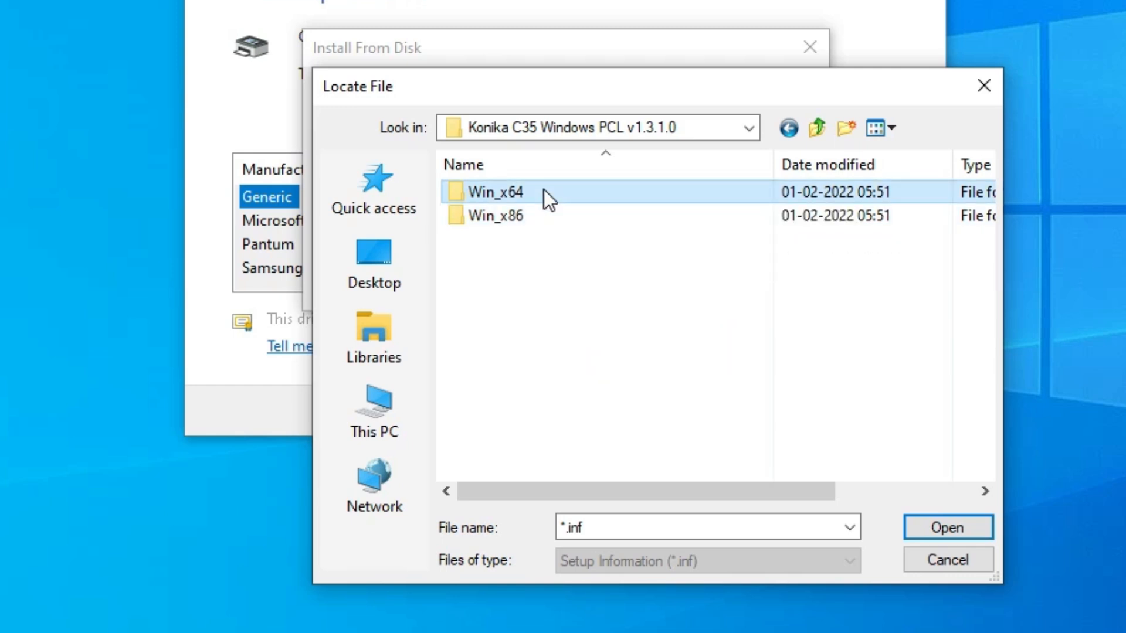
double_click(543, 190)
click(510, 193)
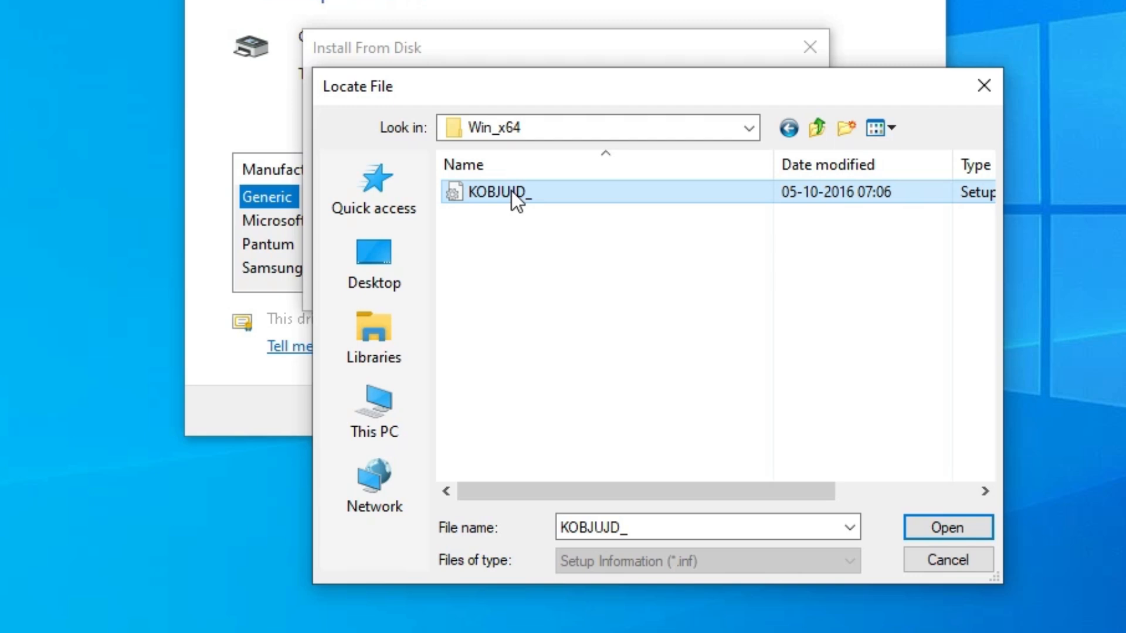
click(959, 524)
Confirm the driver location and select the KONICA MINOLTA bizhubC35PCL6-8 Mono driver for the new printer
click(762, 104)
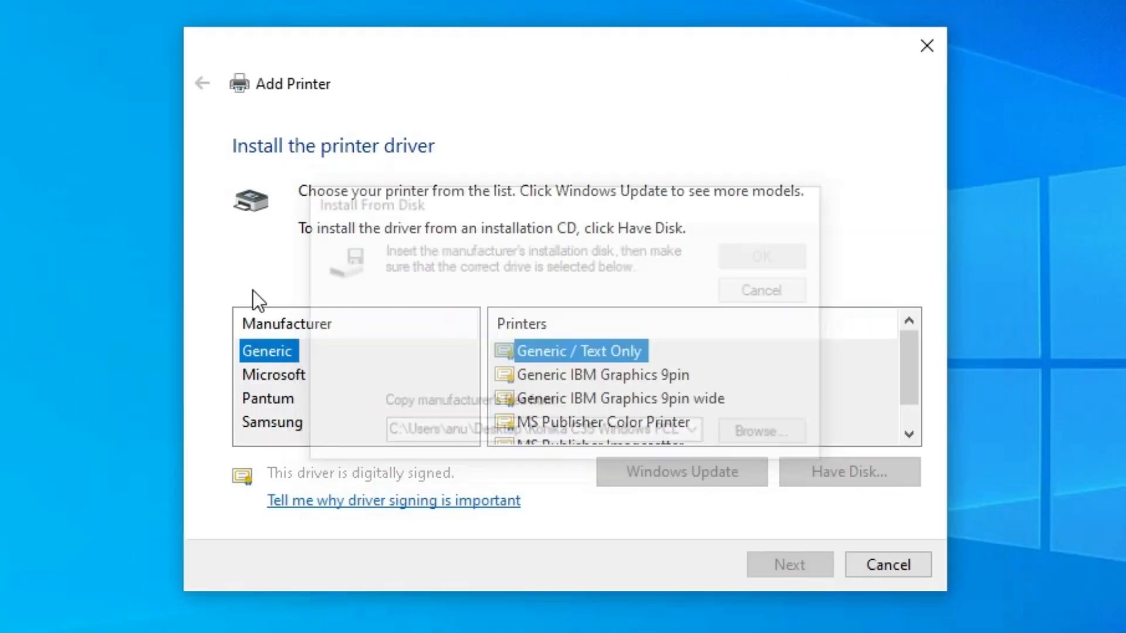
click(354, 354)
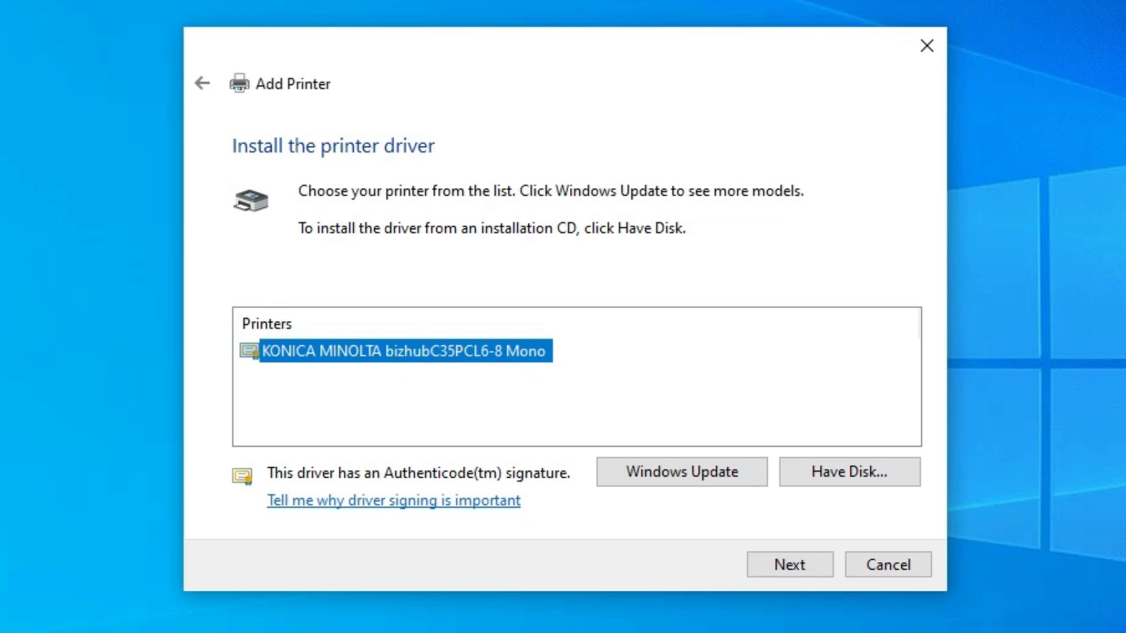
click(795, 567)
Shorten the printer name to KONICA MINOLTA C35 and continue to the driver installation
click(585, 194)
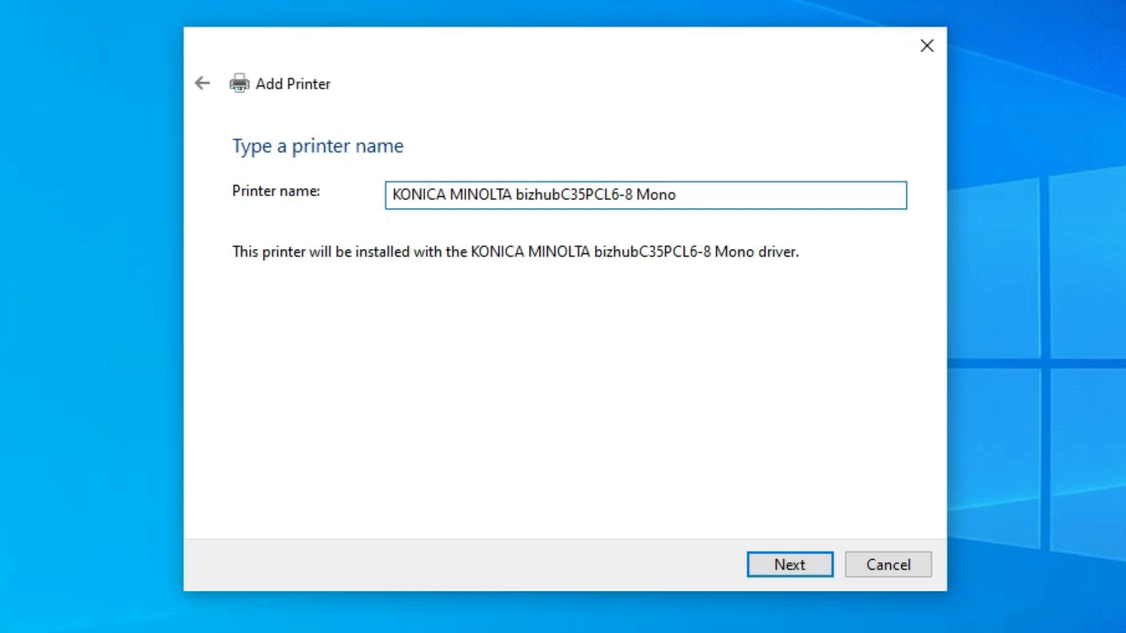
key(shift+End)
key(Delete)
key(Left)
key(Left)
key(Left)
key(Left)
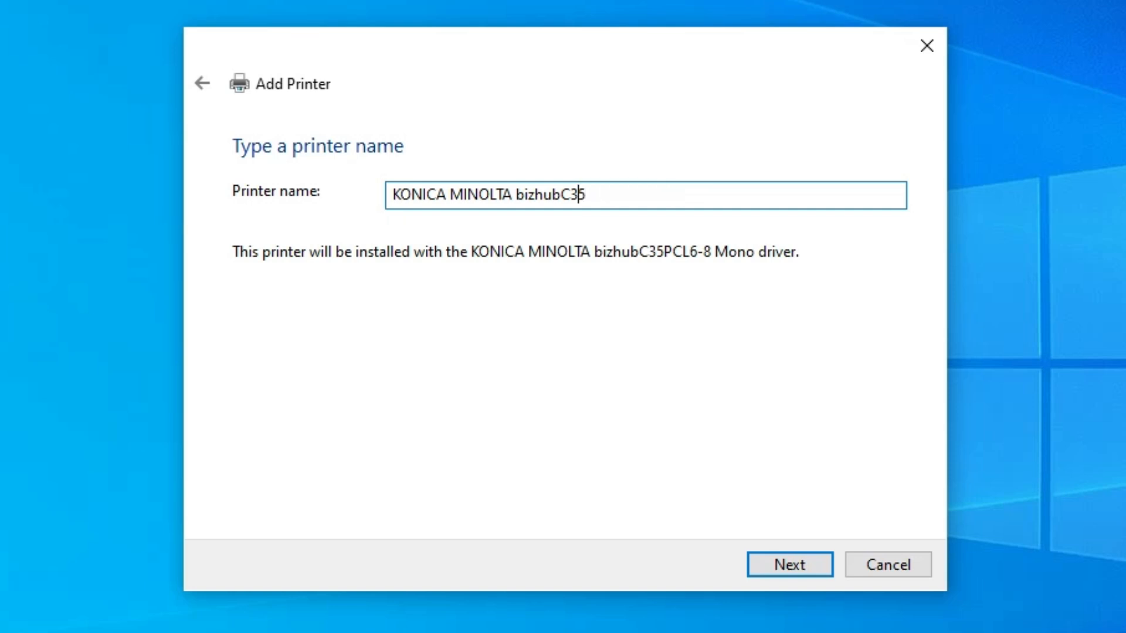
key(Delete)
key(BackSpace)
key(BackSpace)
key(BackSpace)
key(BackSpace)
key(BackSpace)
key(BackSpace)
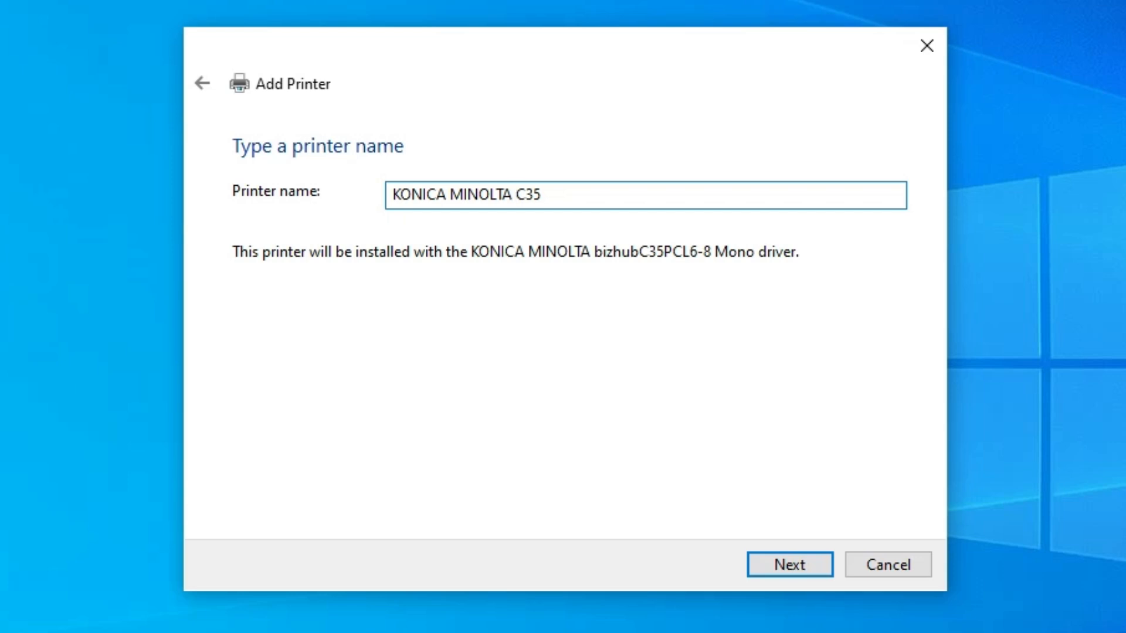
key(End)
click(785, 558)
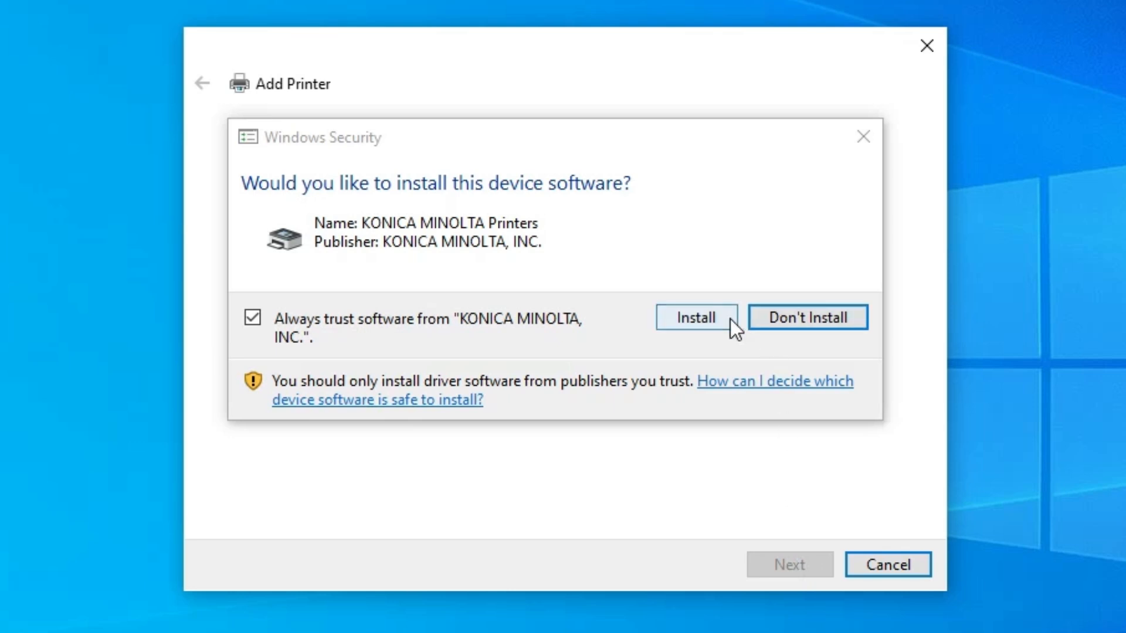
Install the KONICA MINOLTA device software and finish adding the printer without sharing it
click(685, 316)
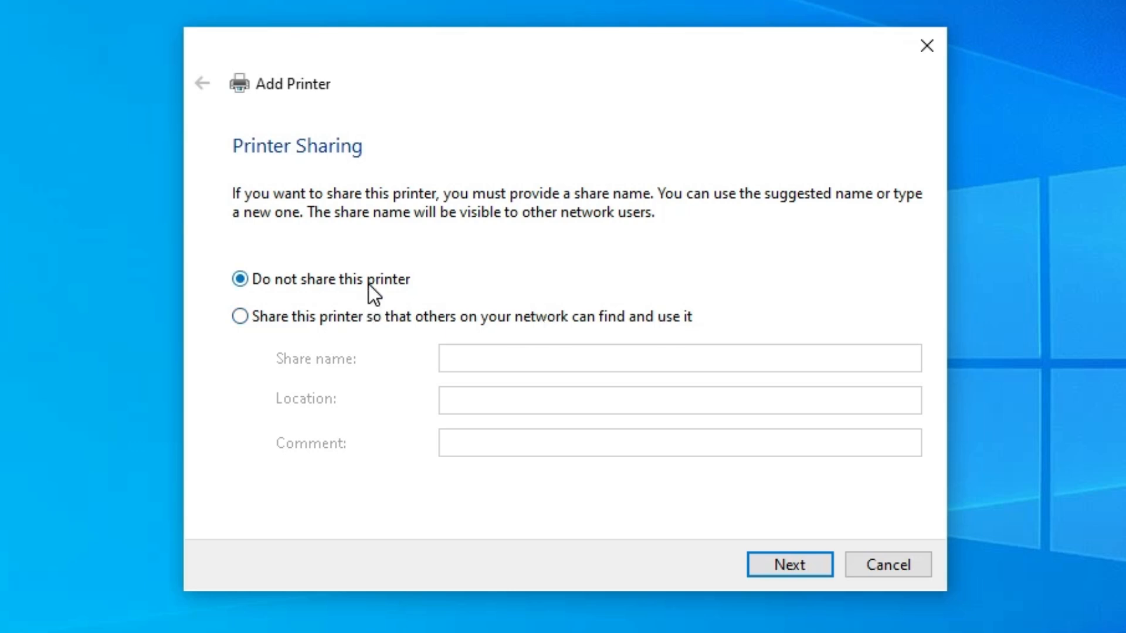
click(765, 566)
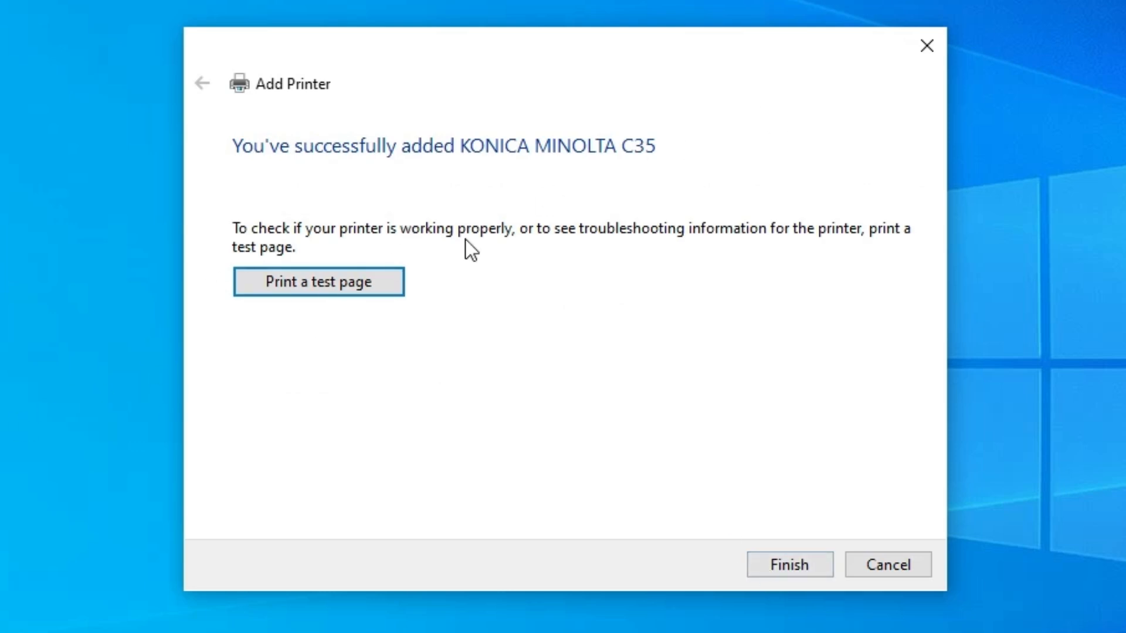
click(760, 554)
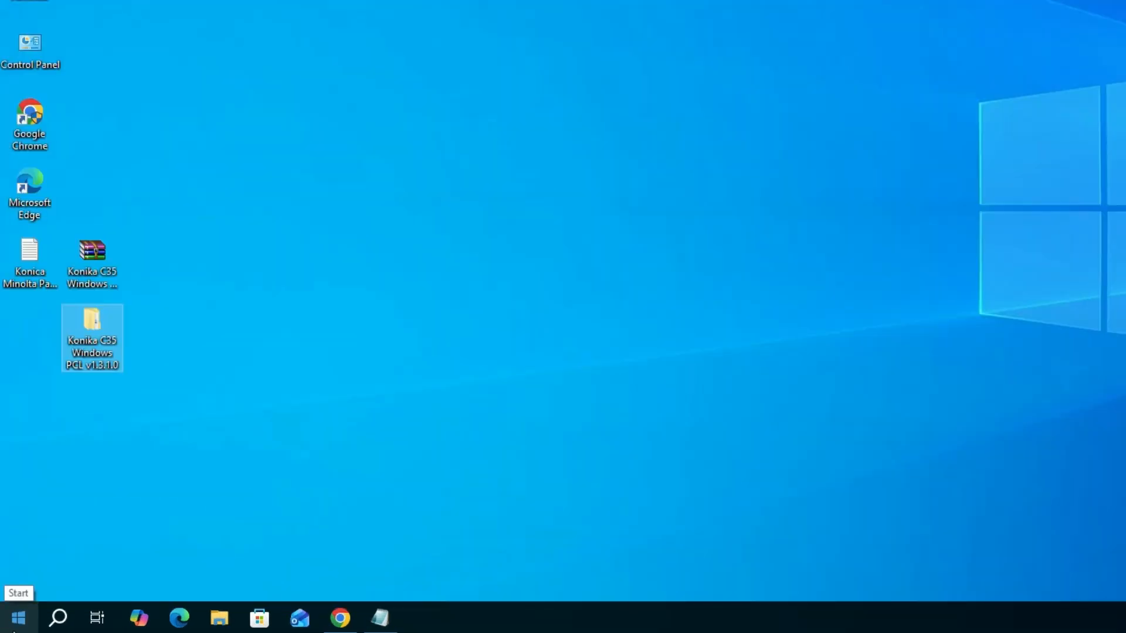
Find and open the Printers & scanners system settings and check the KONICA MINOLTA C35 entry among the installed printers
click(17, 617)
text(pr)
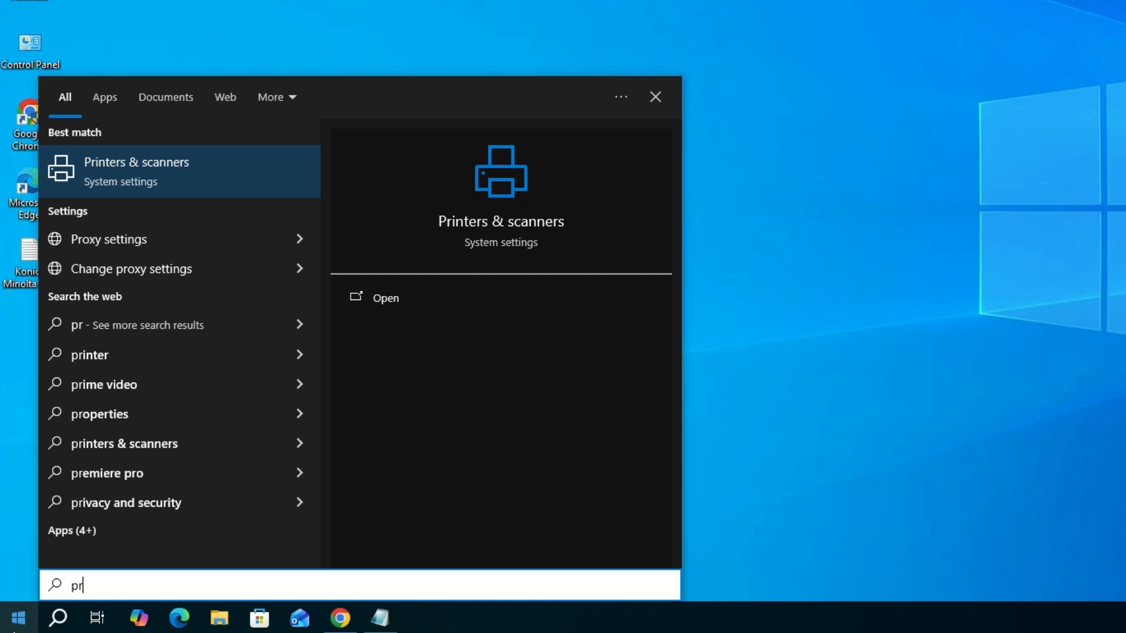
click(205, 180)
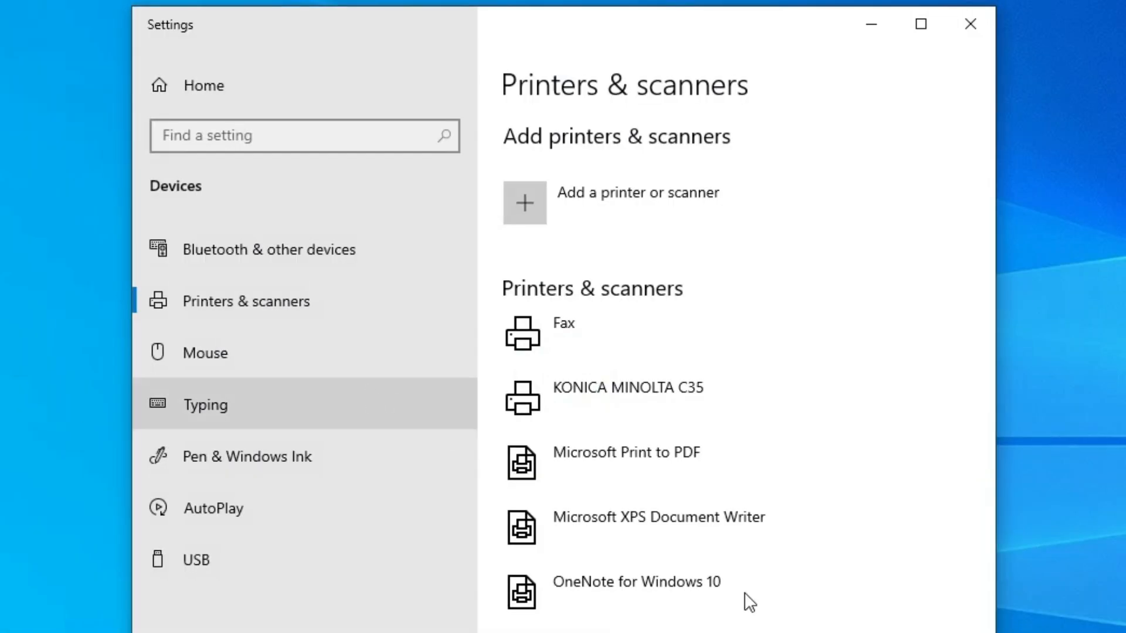
click(645, 411)
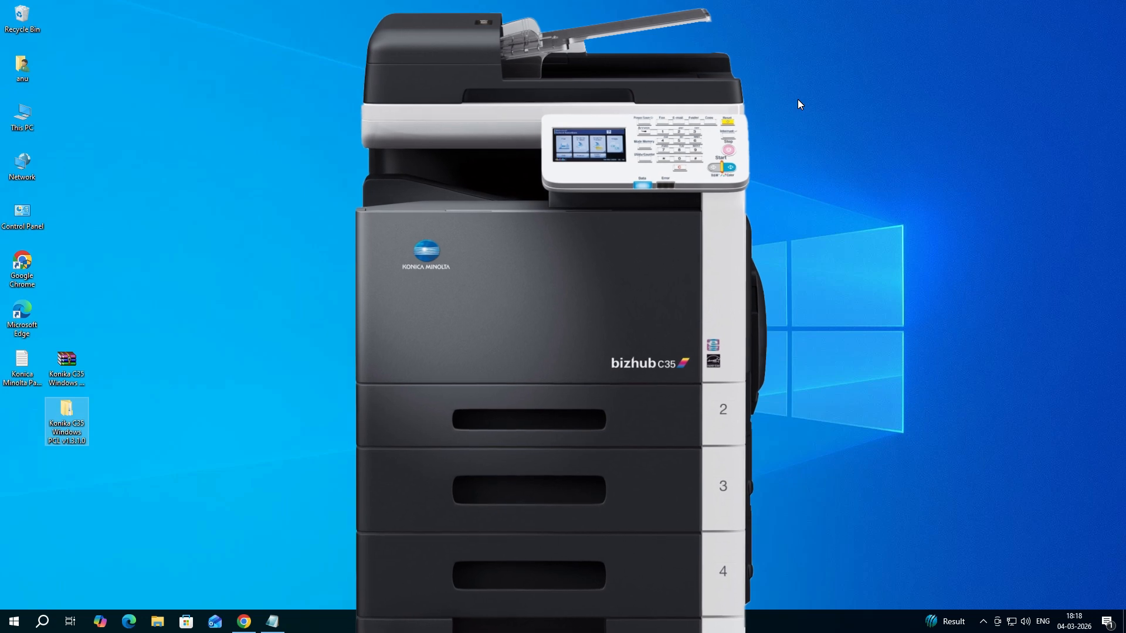
drag(170, 320, 92, 426)
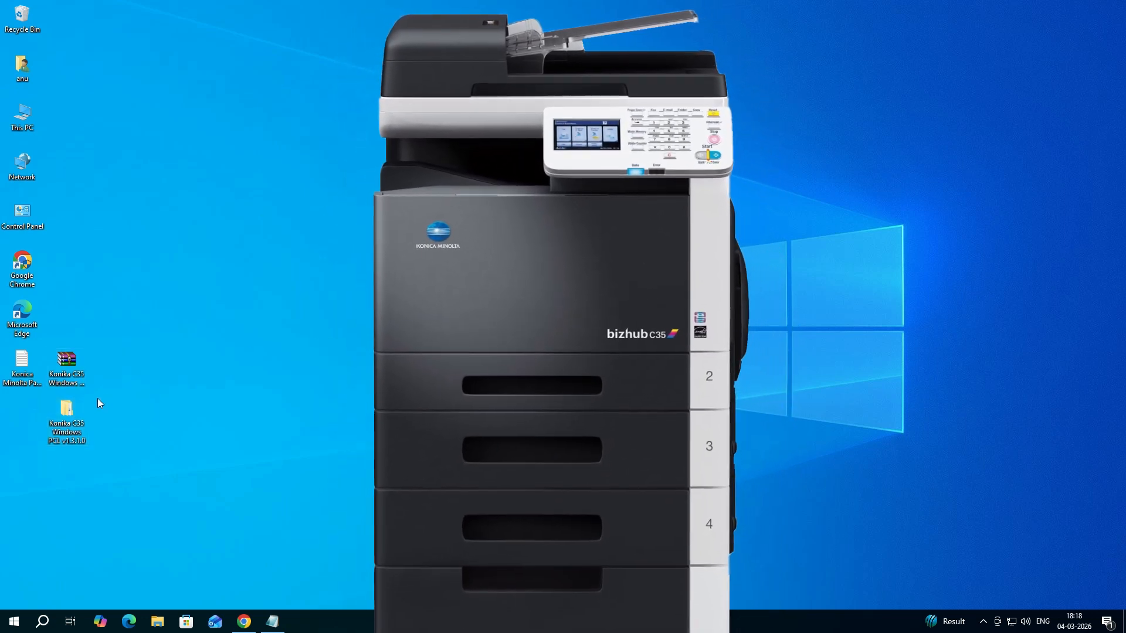